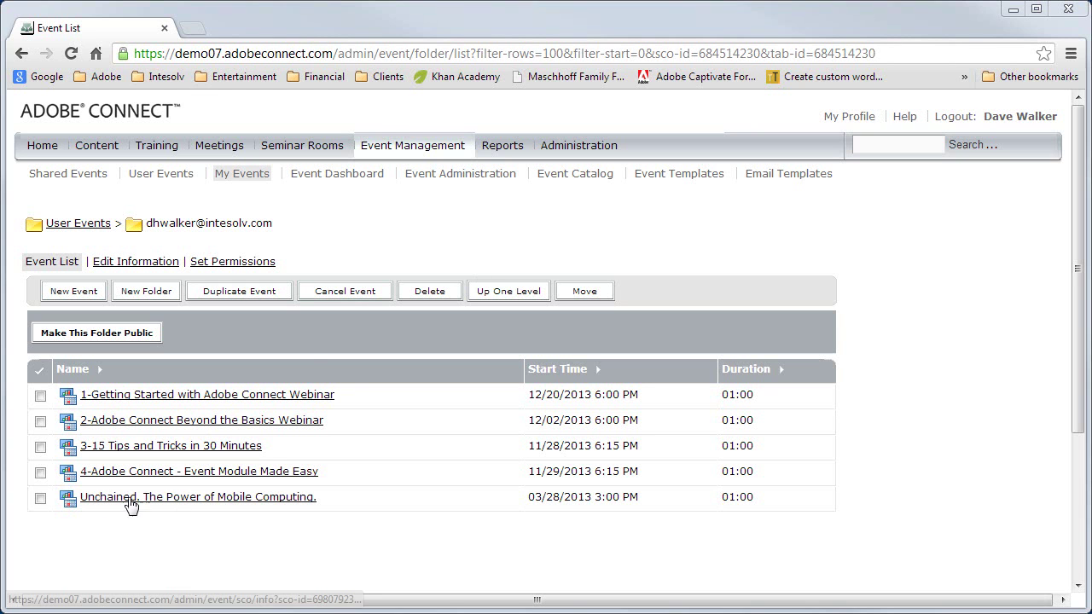
Open the event "Unchained. The Power of Mobile Computing." and review the speaker fields in its editable information.
click(297, 505)
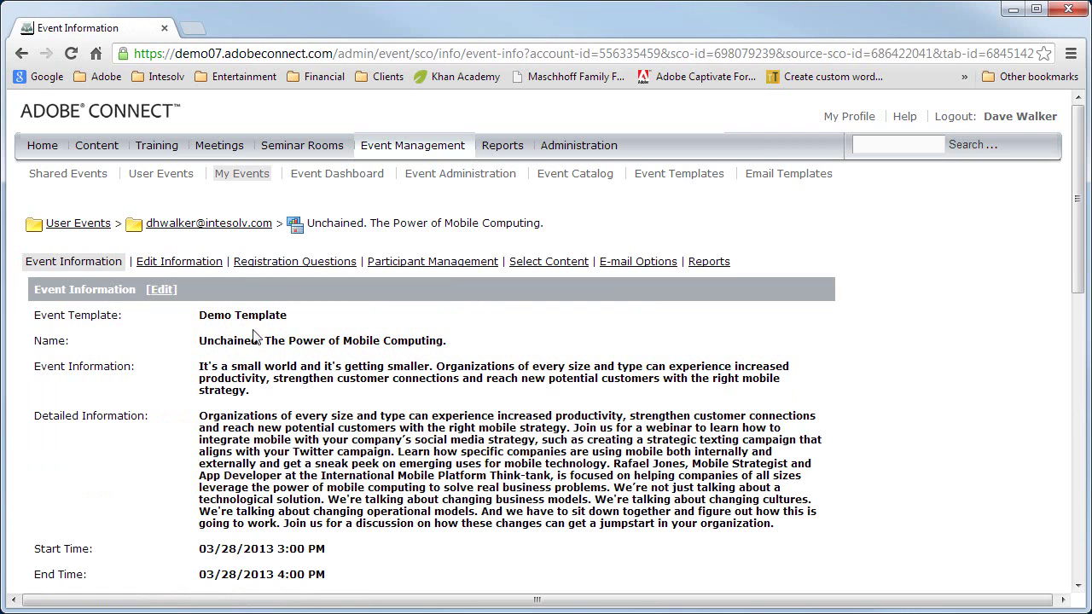
click(216, 266)
scroll(270, 347, down, 20)
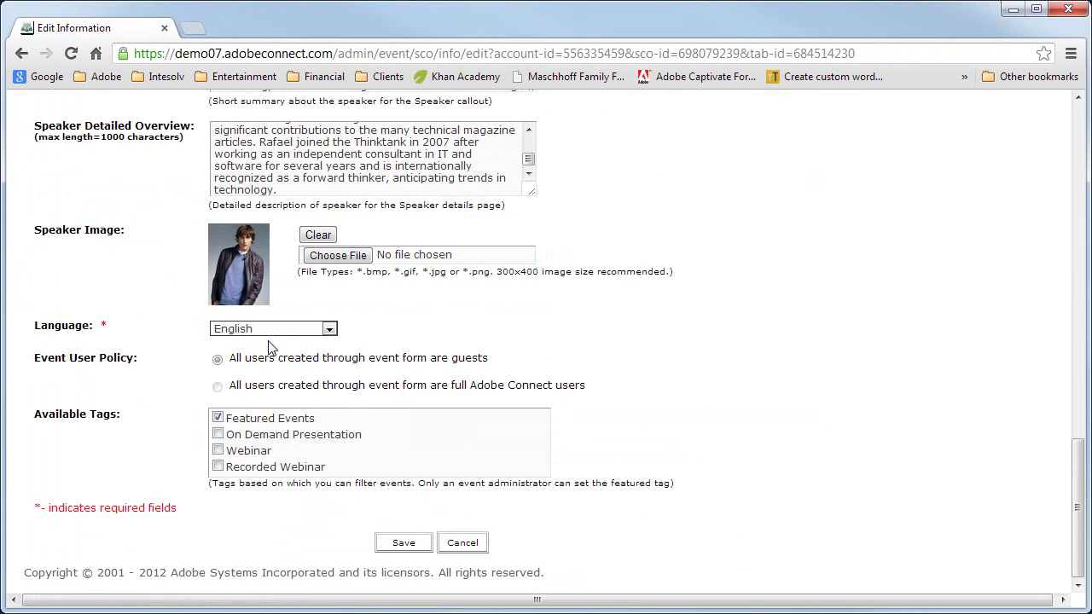
scroll(271, 347, up, 2)
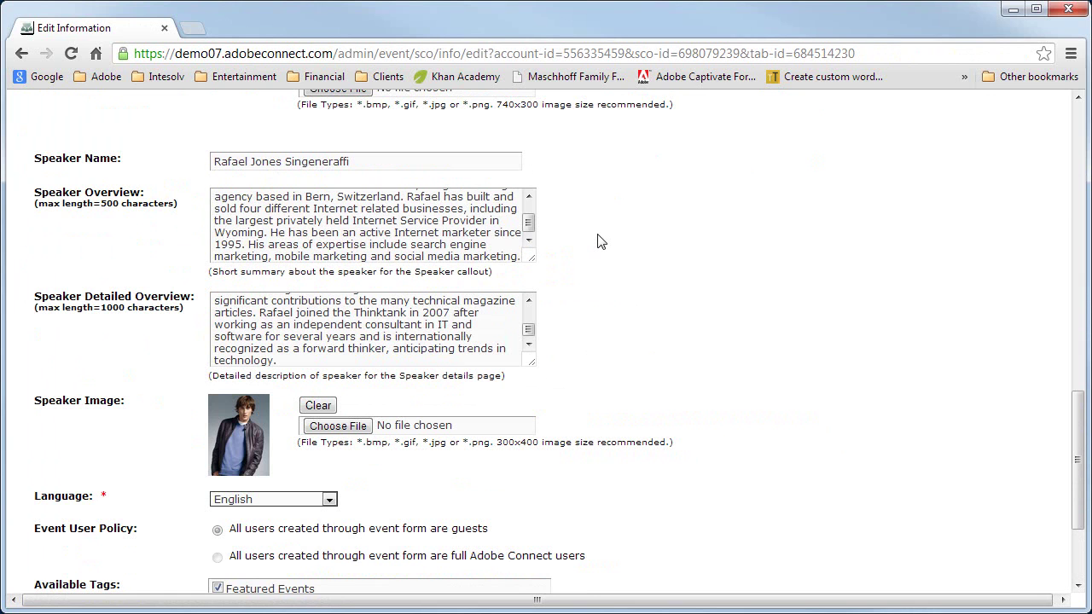
scroll(598, 241, up, 10)
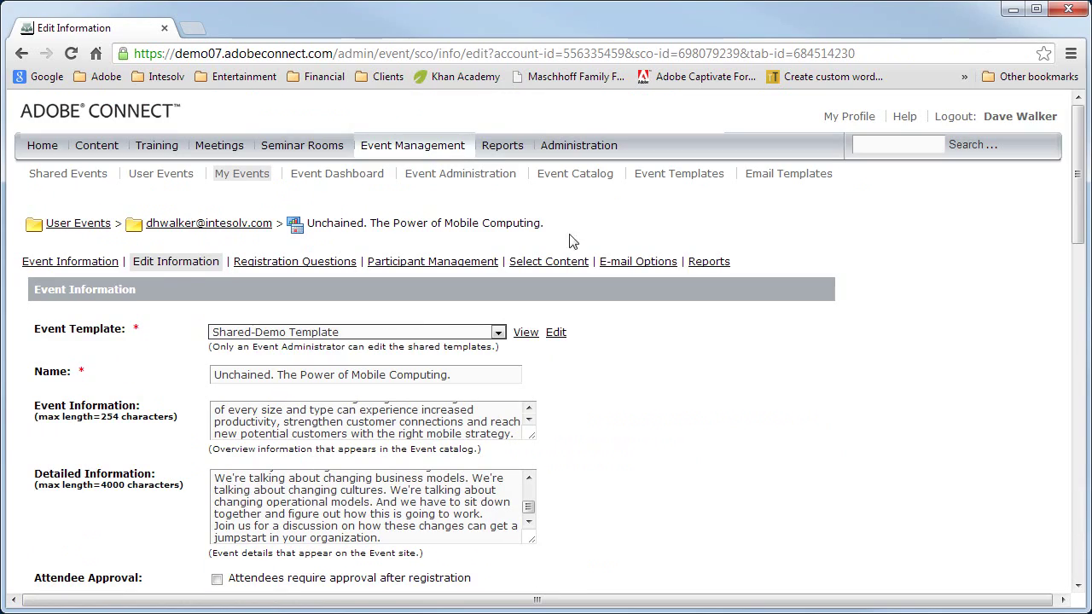
Preview the event's landing page from its event information and review the Speaker section.
click(99, 264)
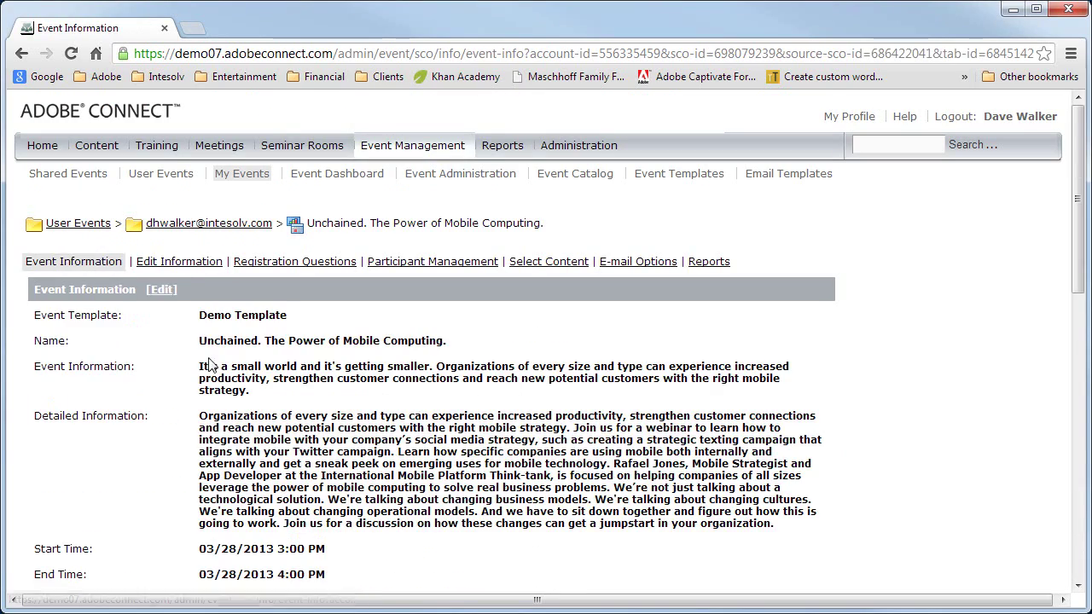
scroll(241, 452, down, 1)
scroll(242, 462, down, 7)
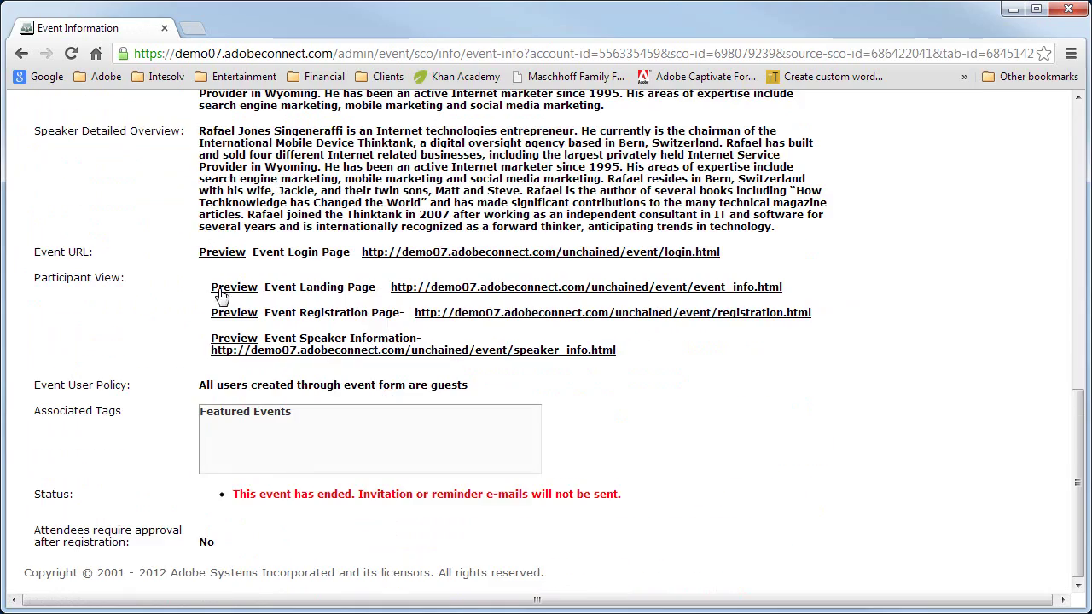
click(220, 292)
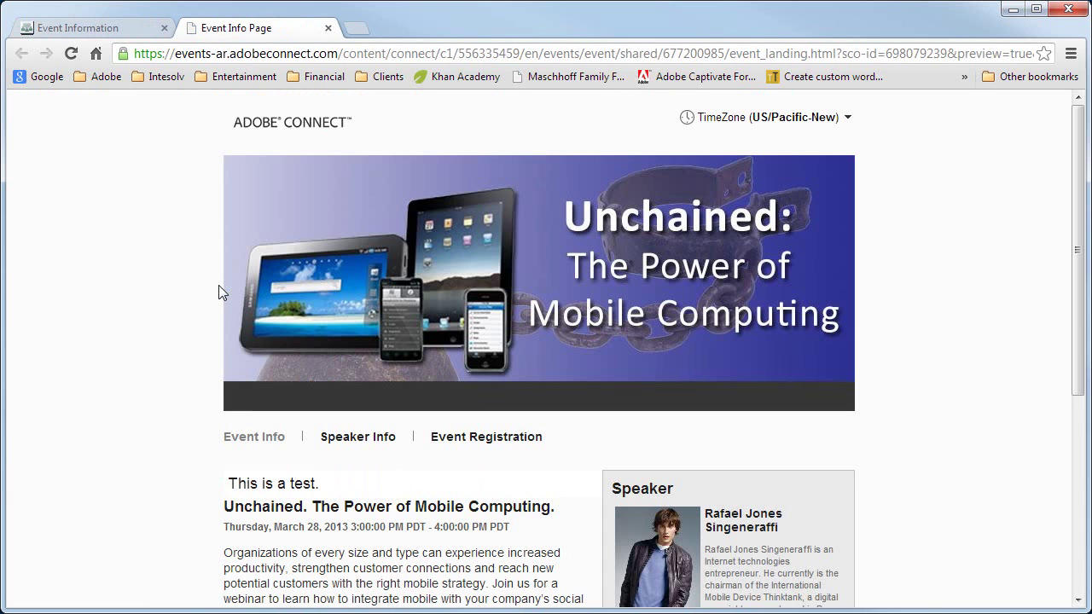
scroll(219, 292, down, 4)
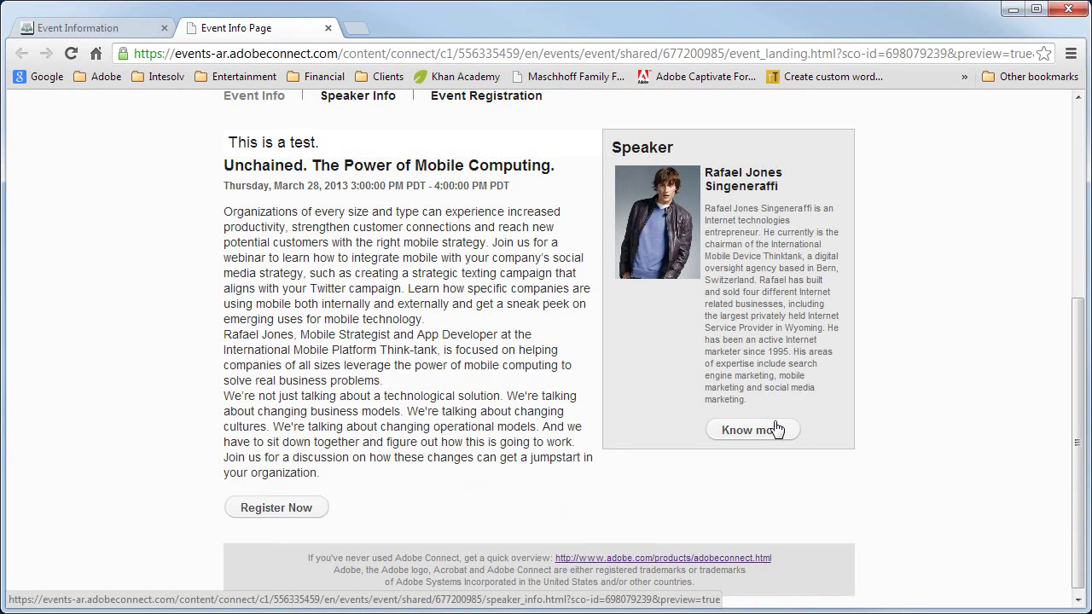
Return to the event information and check which event template the event uses.
click(90, 28)
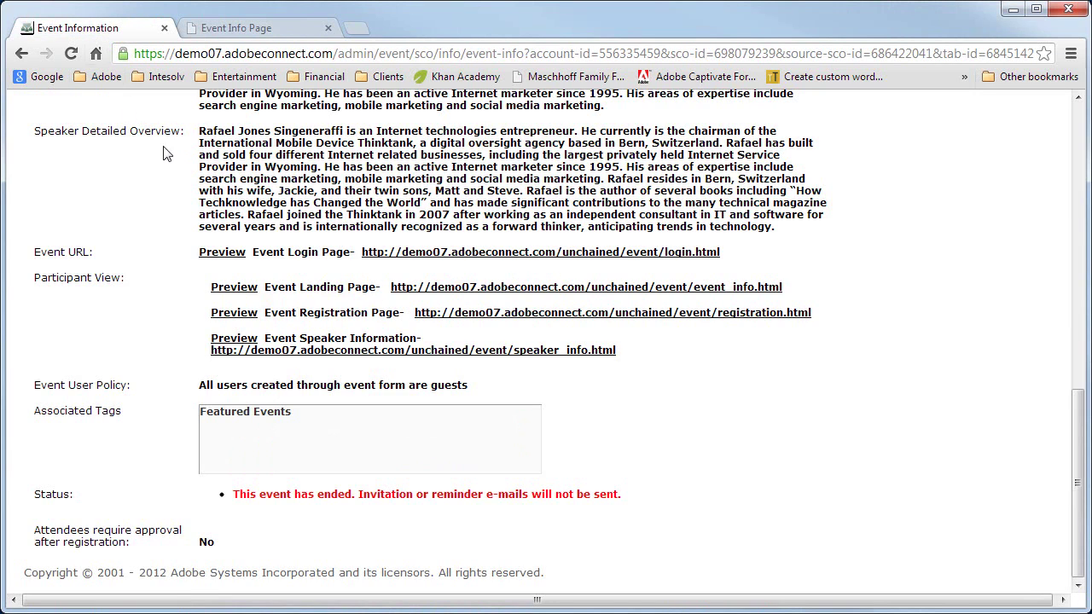
scroll(246, 184, up, 15)
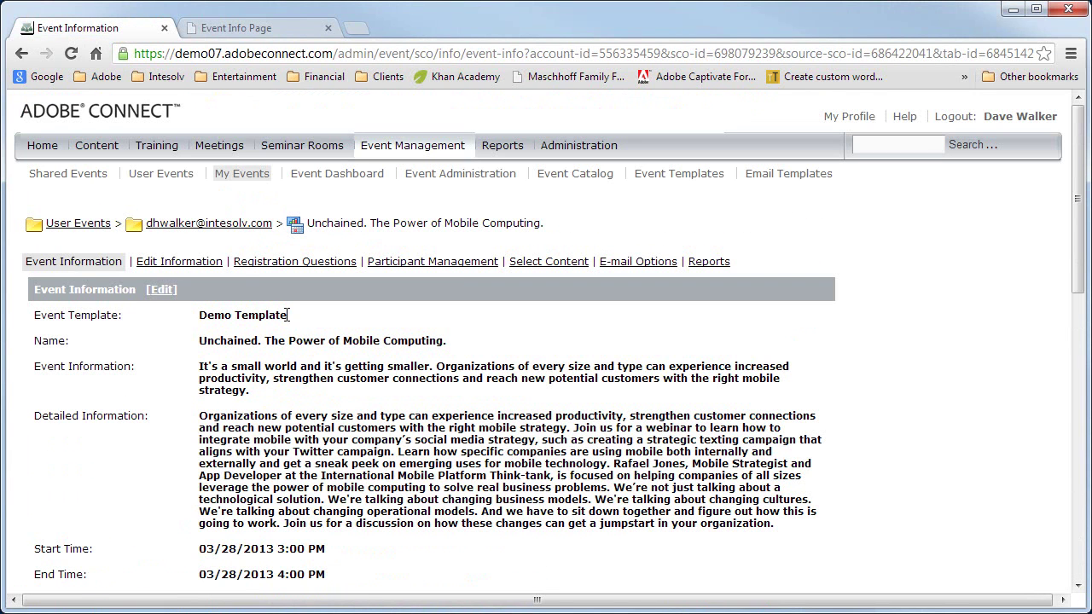
drag(200, 323, 294, 322)
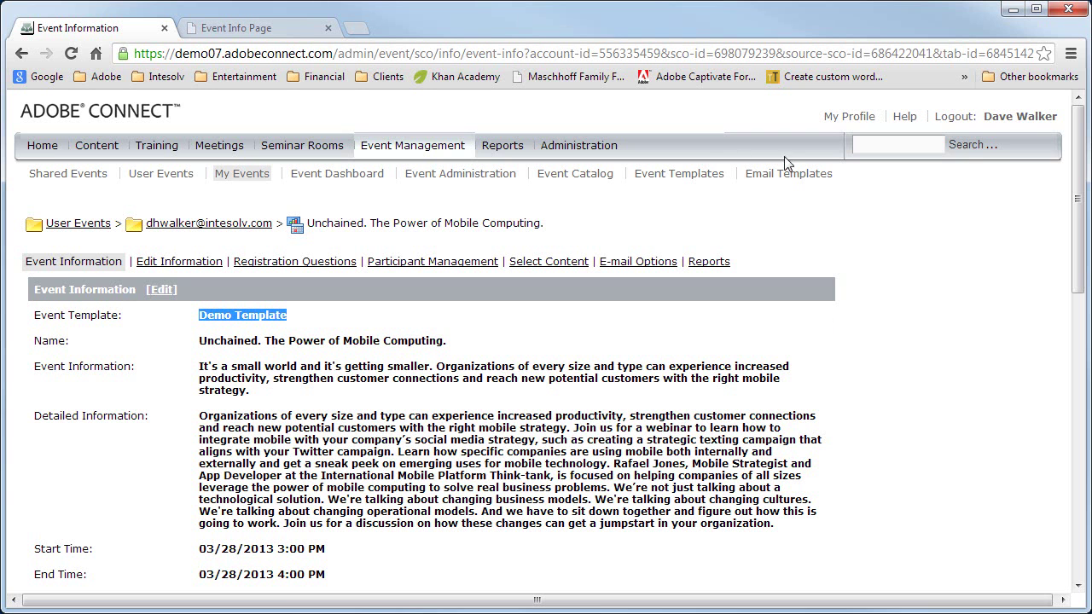
Open the event template editor from the default shared template and show the list of shared event templates.
click(698, 175)
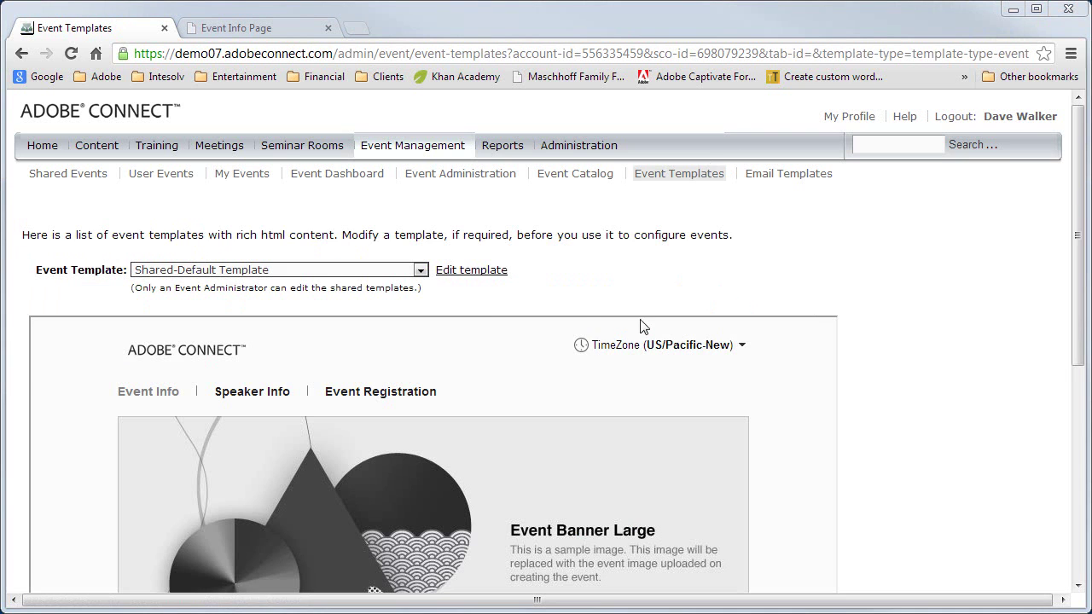
click(479, 278)
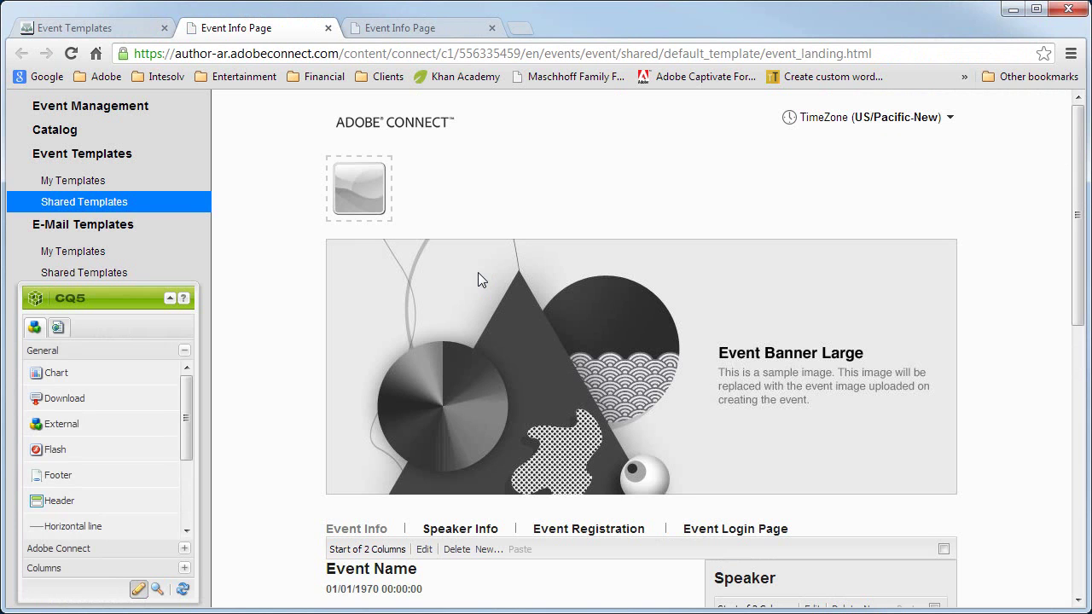
click(118, 202)
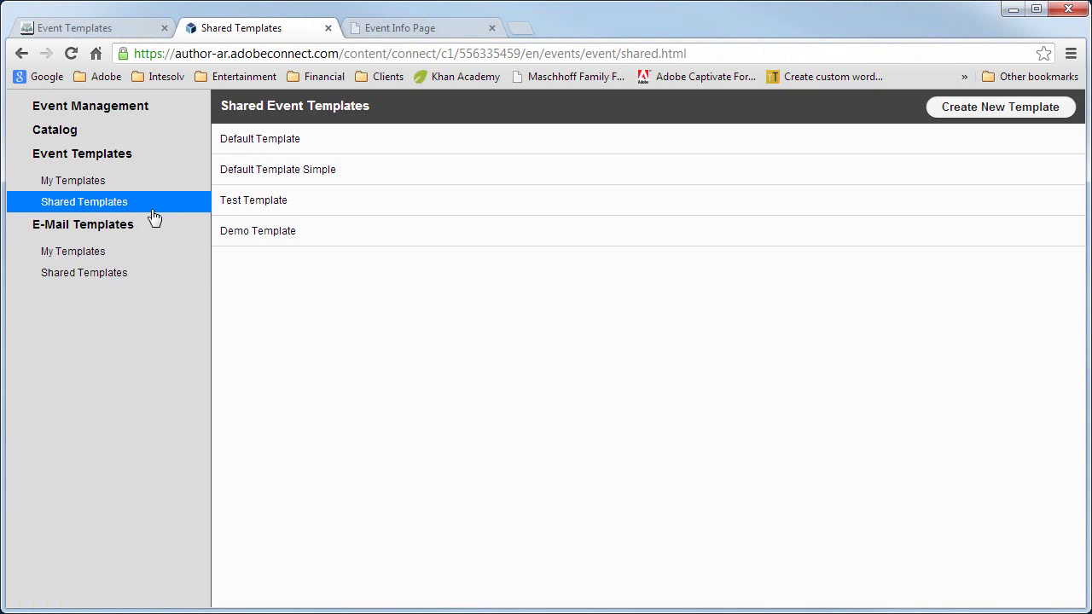
Copy the Demo Template to Private with the name "Unchained. The Power of Mobile Computing. April 2013".
mouse_move(240, 242)
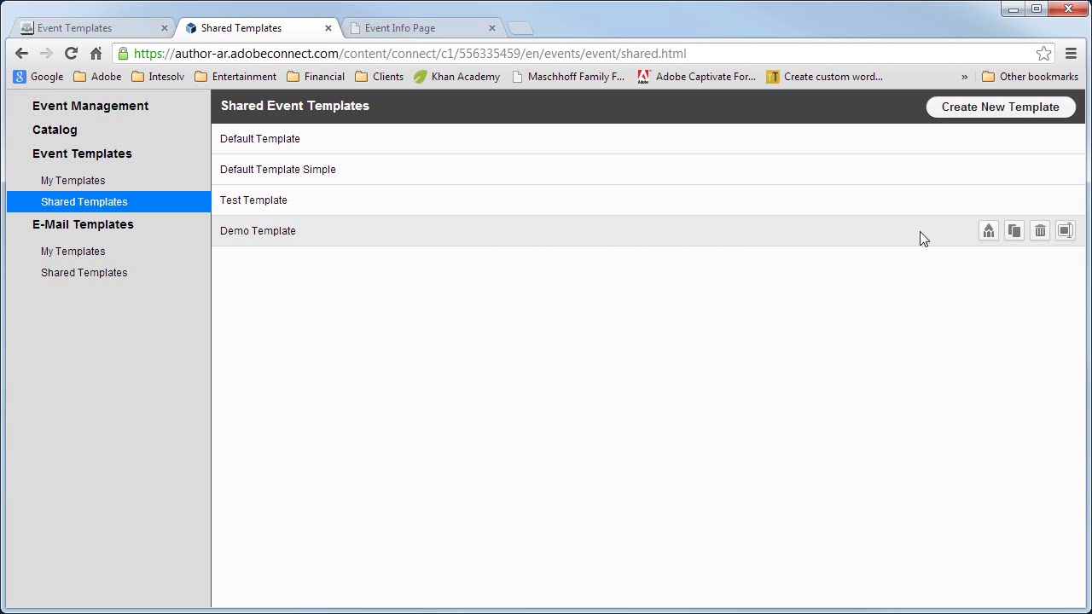
click(1015, 236)
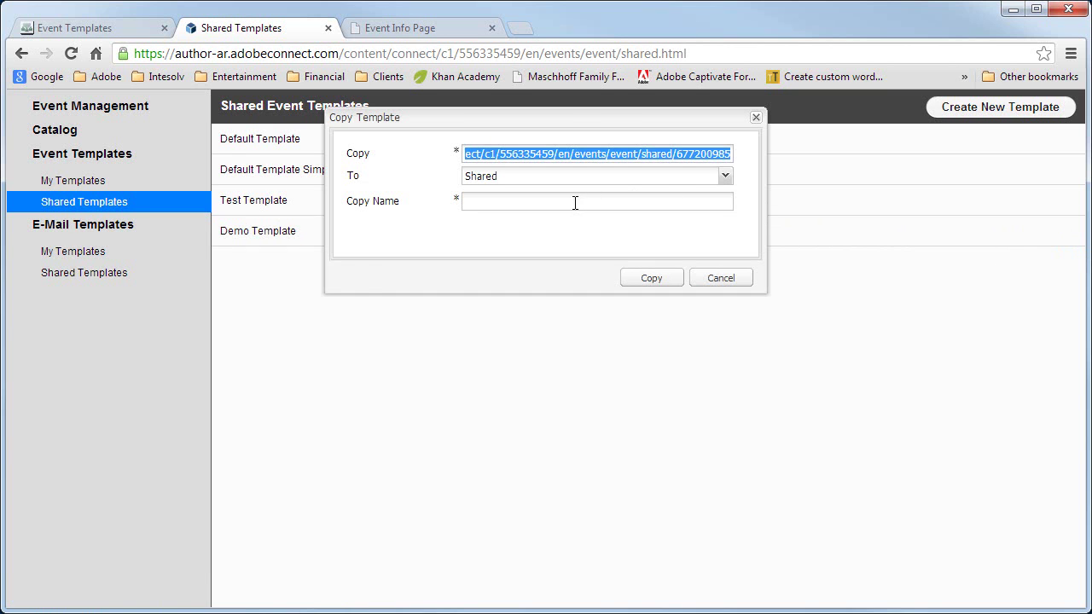
click(727, 177)
click(498, 214)
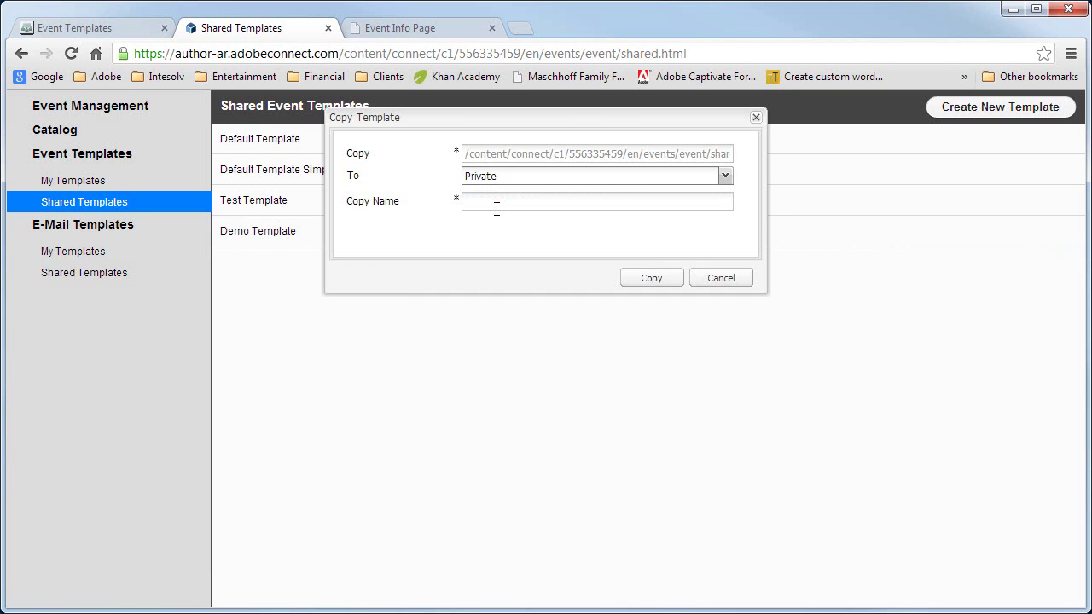
click(496, 205)
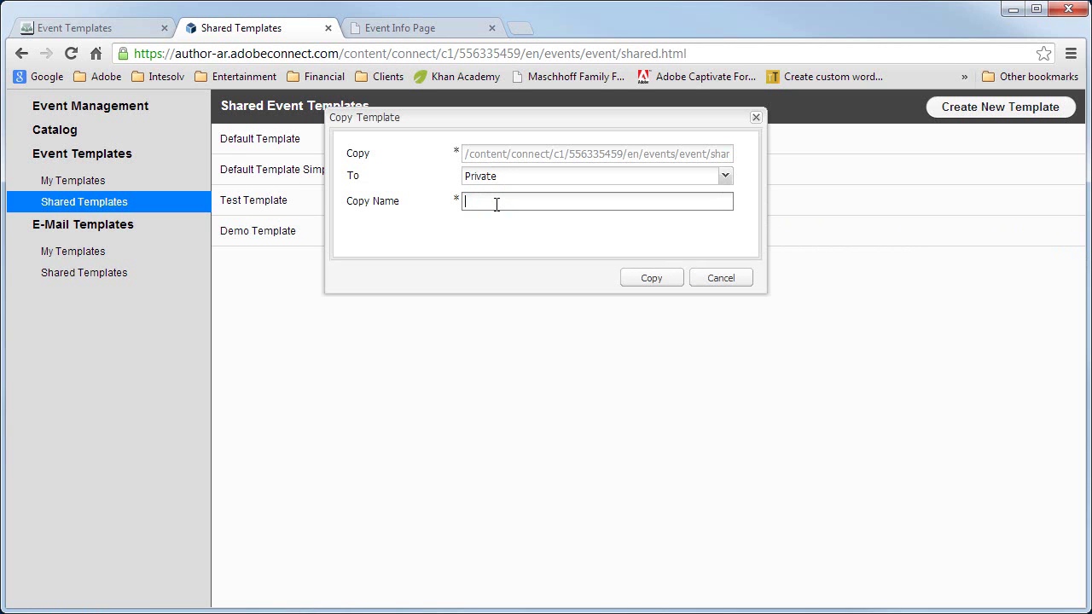
text(Unchained. The Power of Mobile Computing. April)
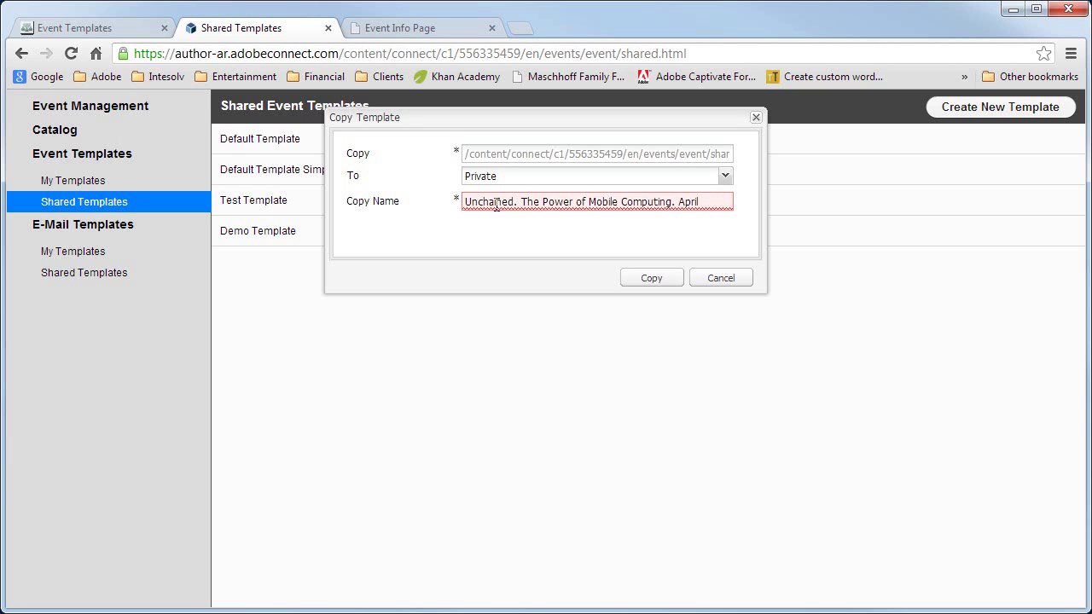
text( 2013)
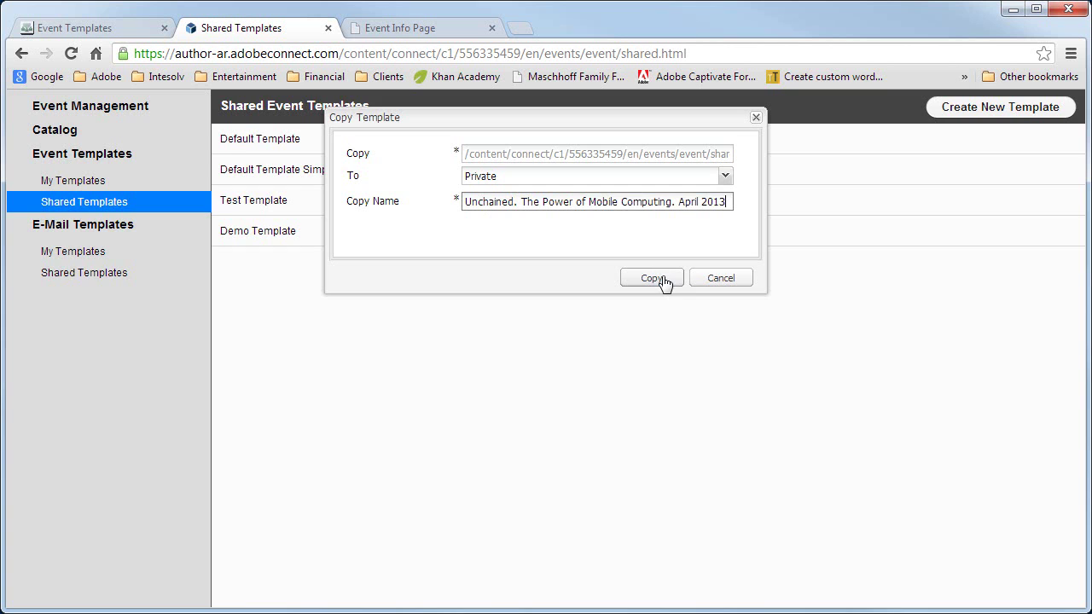
click(653, 278)
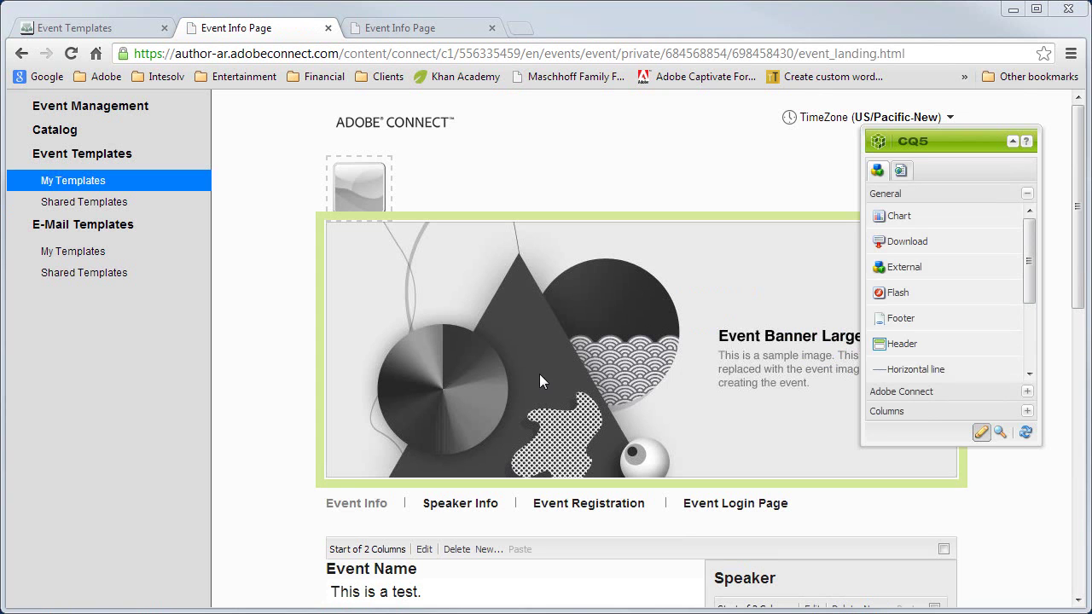
Open the private "Unchained. The Power of Mobile Computing. April 2013" template for editing and move the CQ5 component palette off the page content.
click(82, 182)
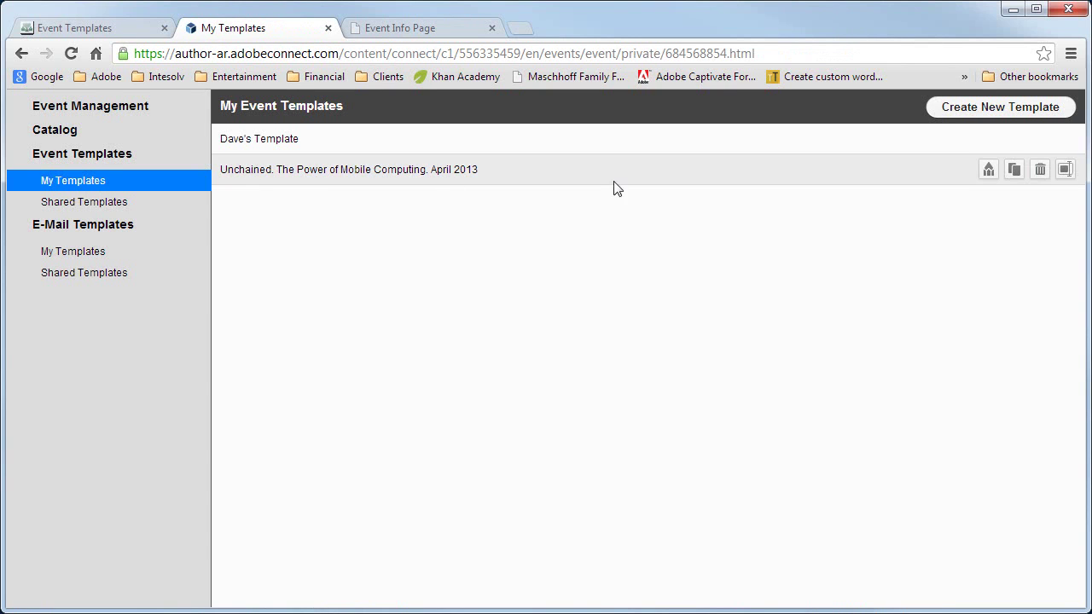
click(989, 174)
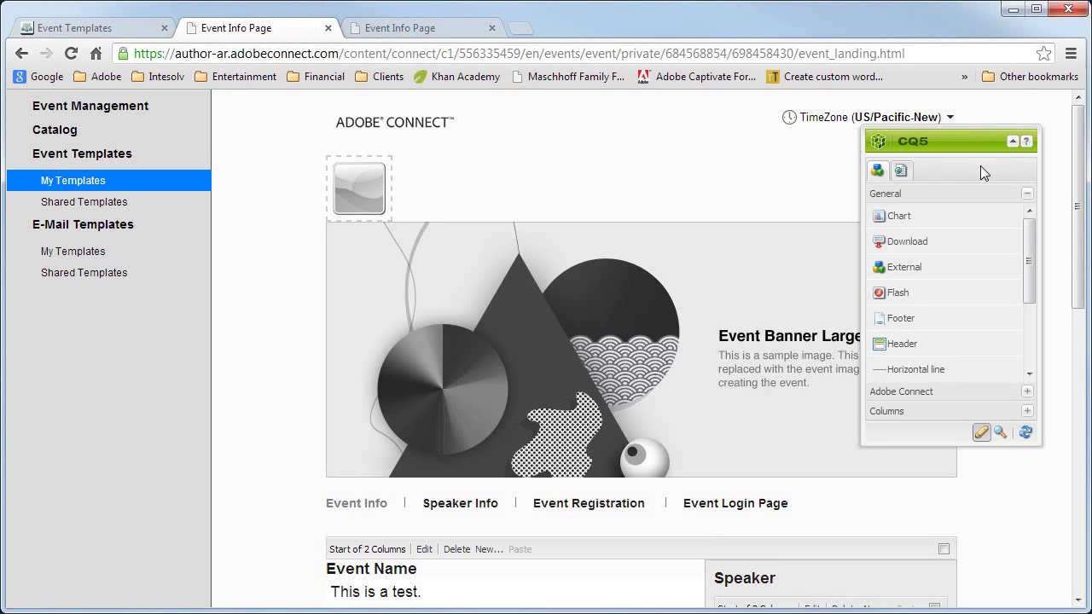
drag(968, 142, 126, 302)
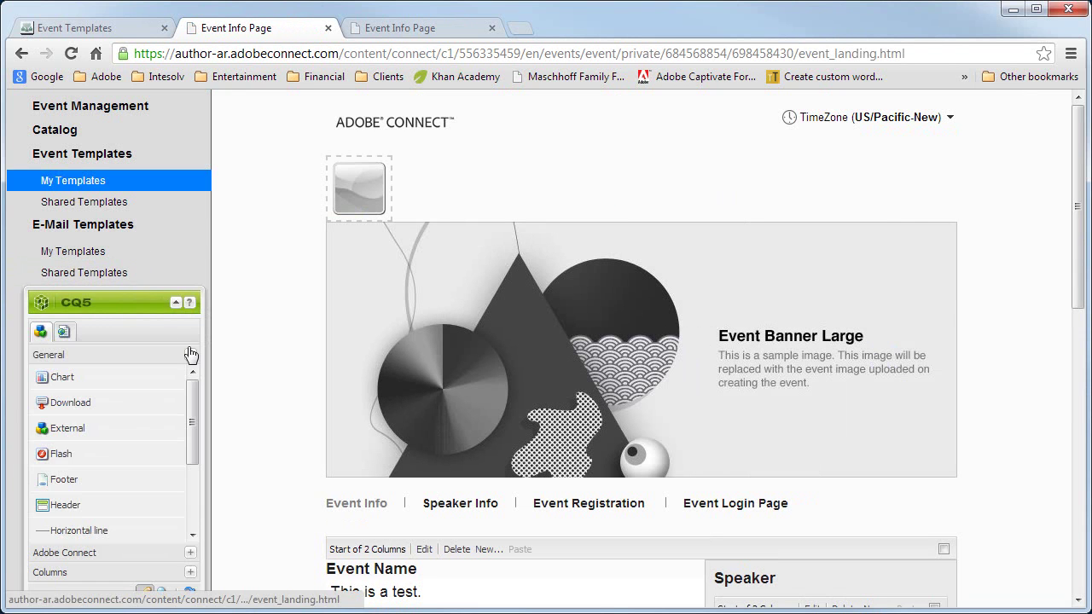
Change the Speaker heading in the template's second column to "Speakers".
scroll(1066, 449, down, 4)
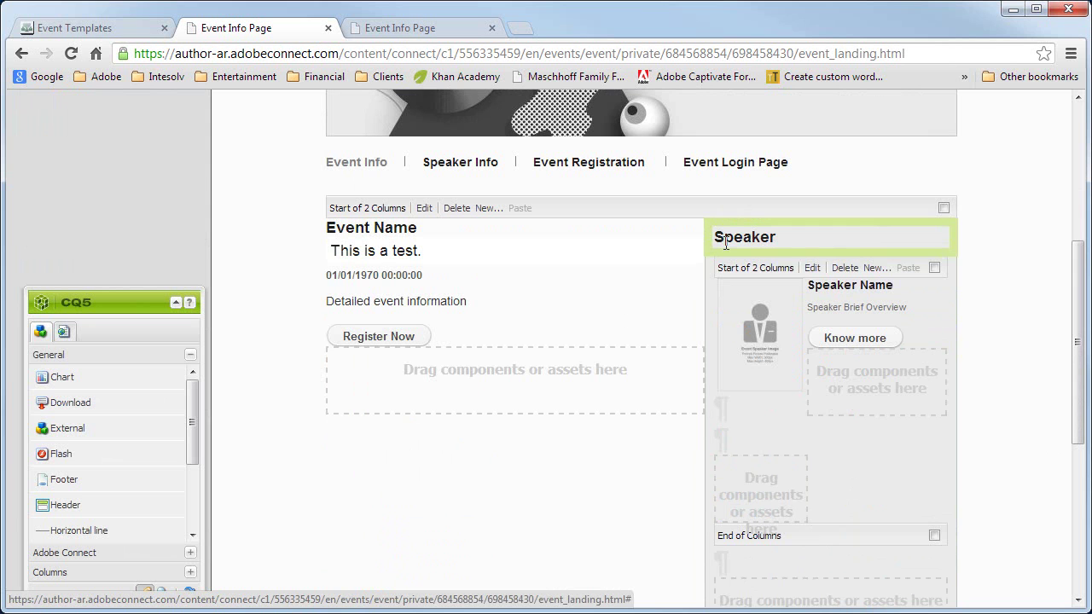
double_click(758, 243)
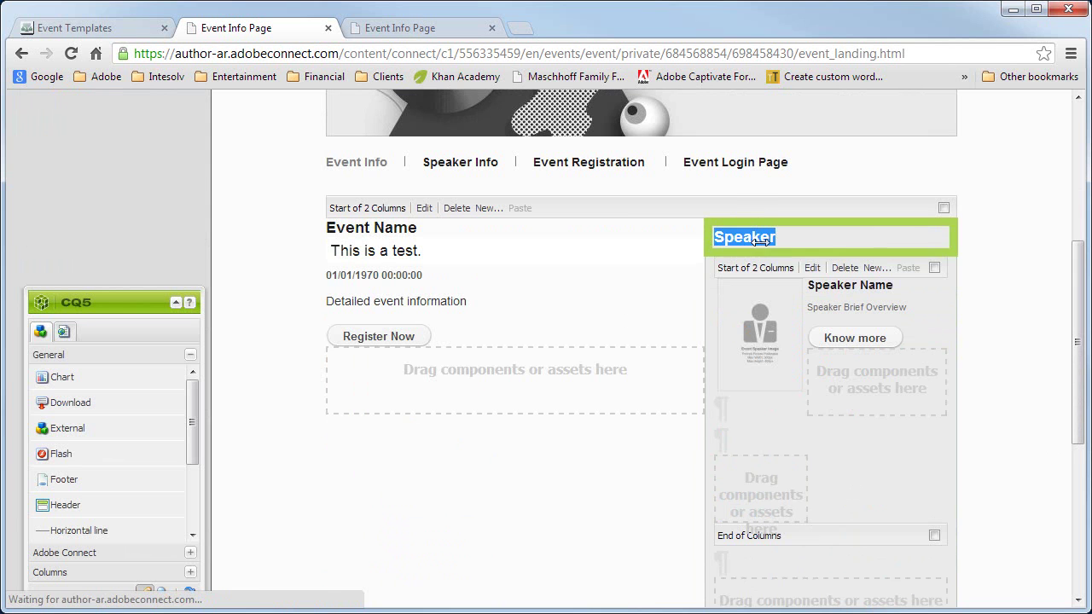
click(412, 200)
text(s)
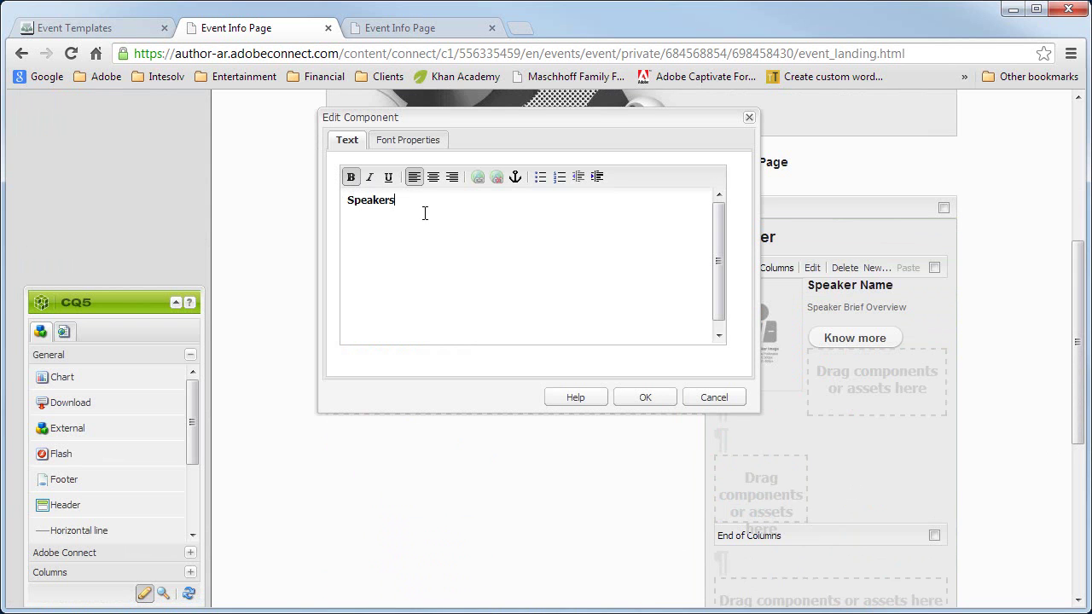
click(640, 399)
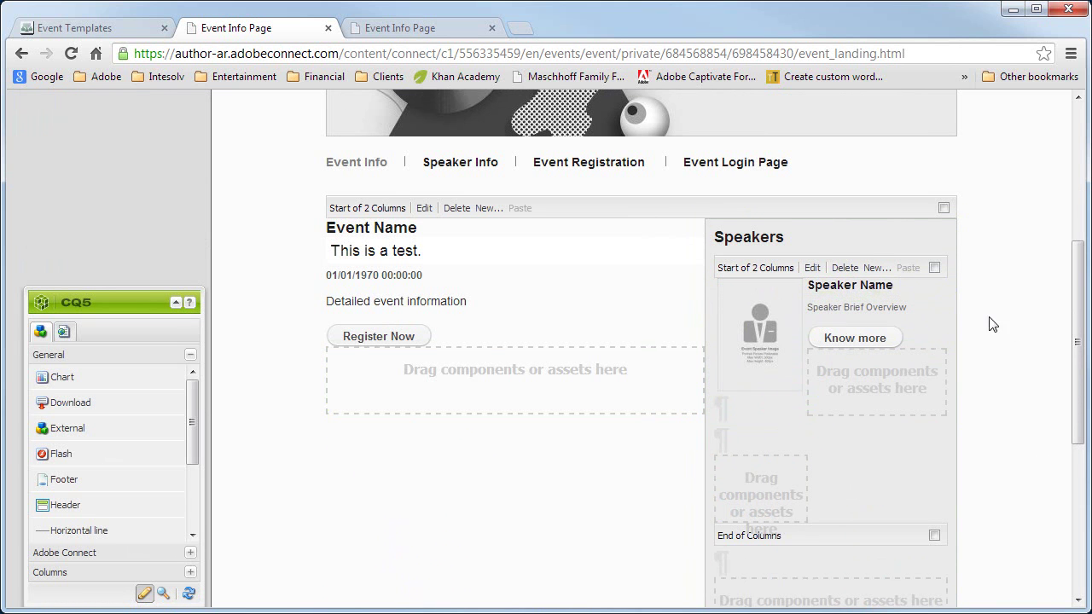
Add an Image component below the existing speaker picture placeholder and upload Speaker2Image.jpg into it.
drag(1078, 337, 1079, 382)
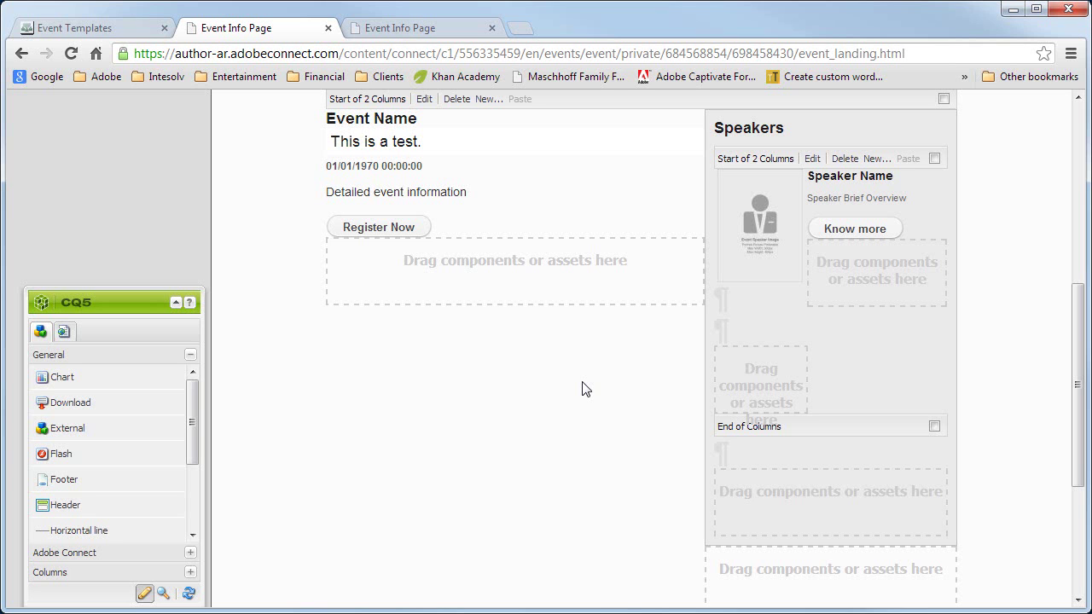
drag(193, 442, 169, 526)
drag(60, 462, 763, 292)
double_click(750, 321)
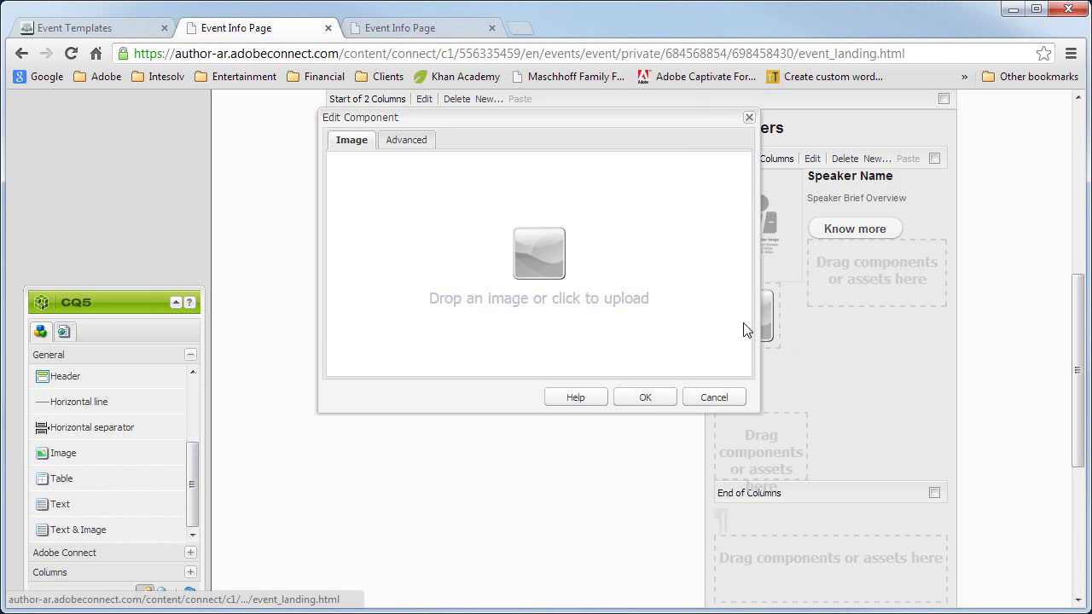
click(550, 262)
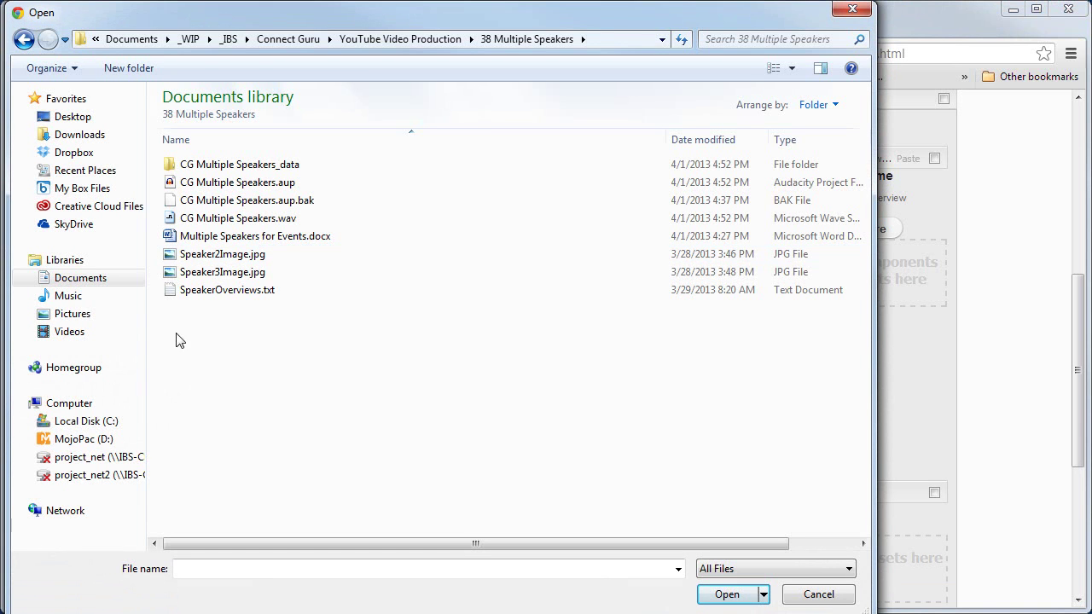
double_click(218, 254)
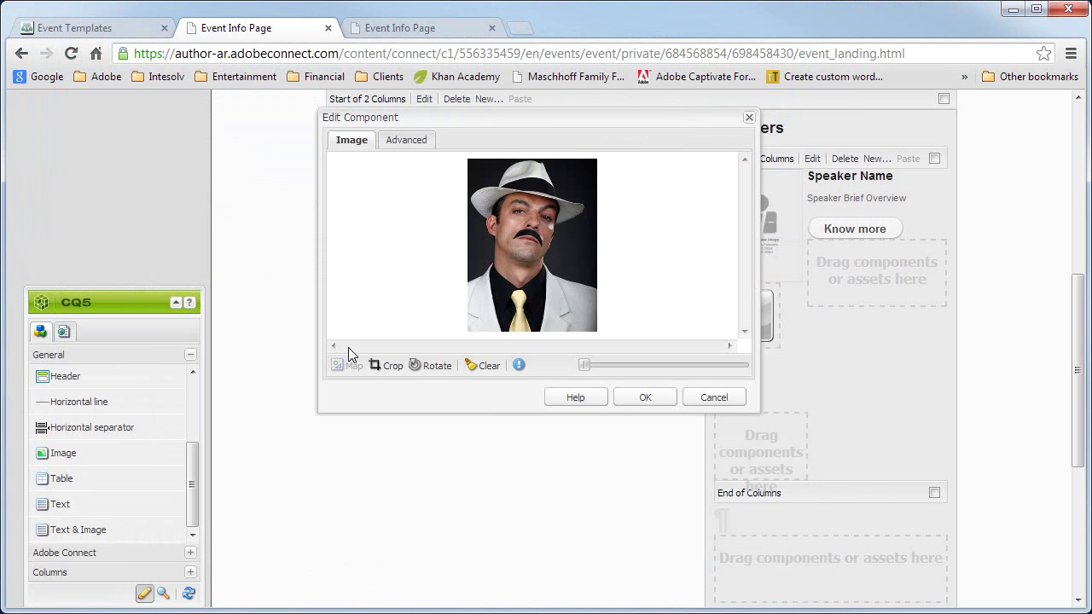
click(662, 404)
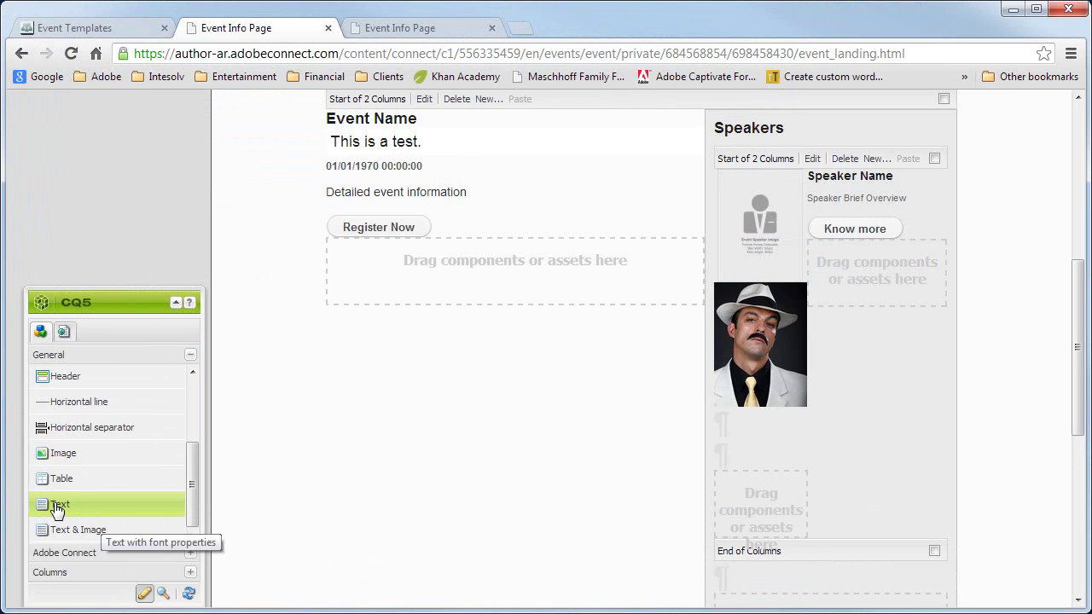
Add a Text component below the Know more button in the Speakers section and paste the second speaker's bio into it.
drag(57, 510, 856, 275)
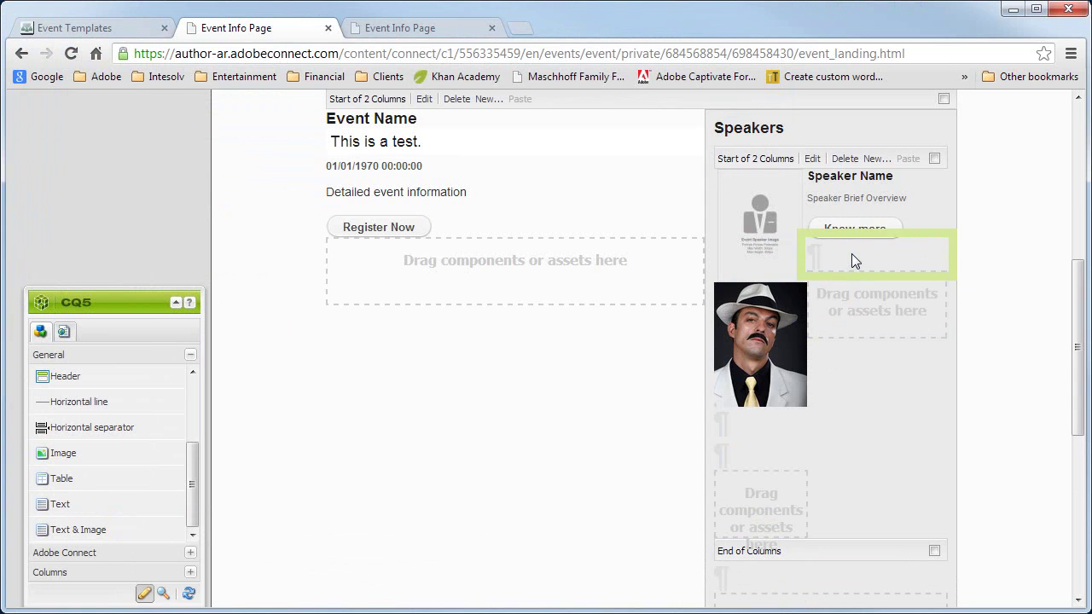
double_click(851, 253)
click(486, 256)
key(ctrl+v)
scroll(300, 423, up, 1)
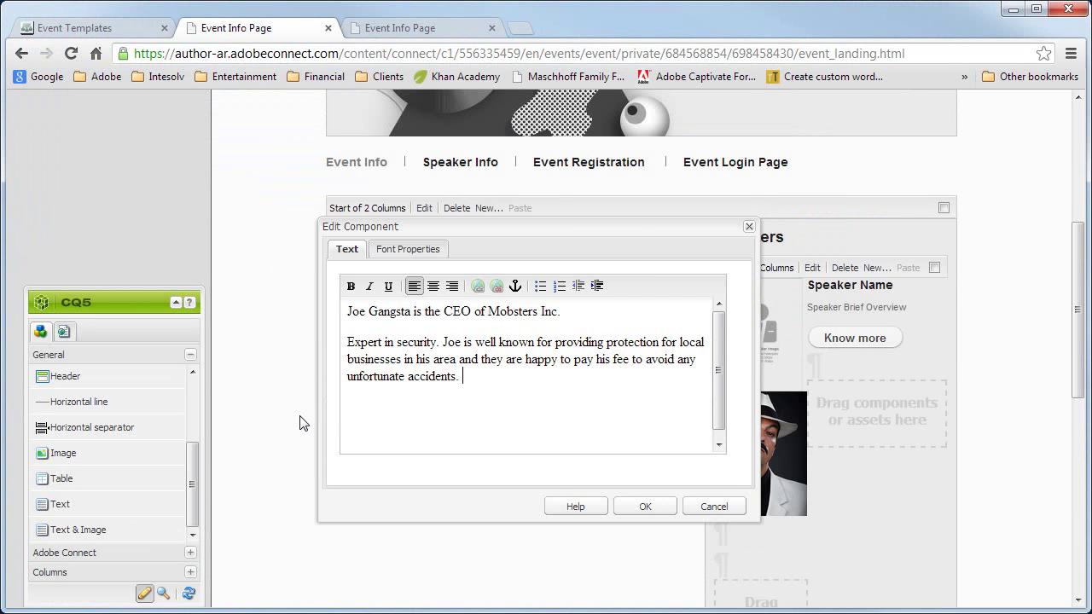
click(642, 512)
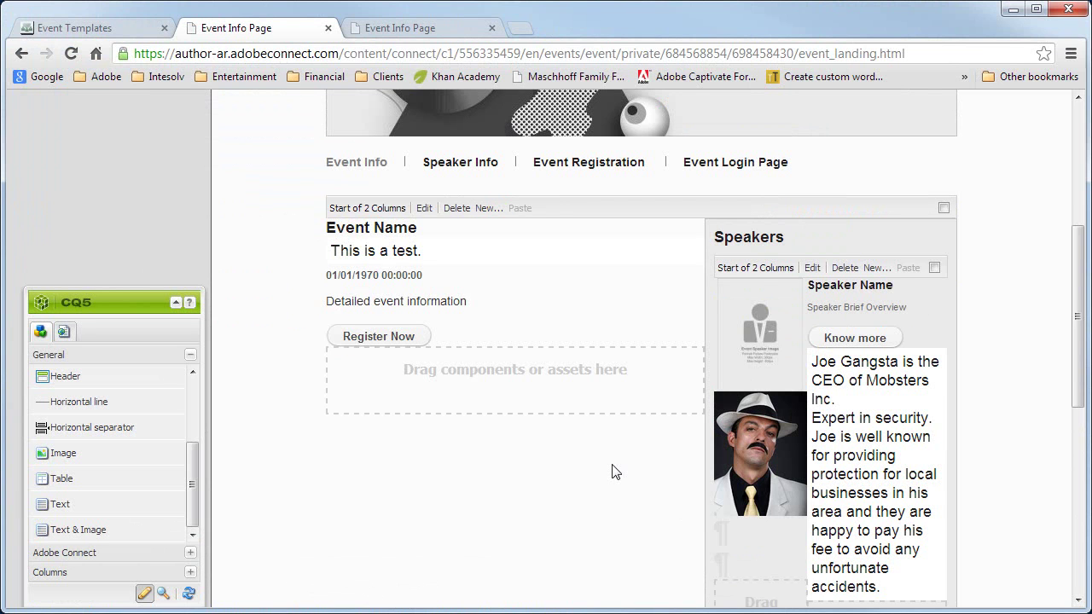
Activate the edited template for all events that use it.
click(66, 332)
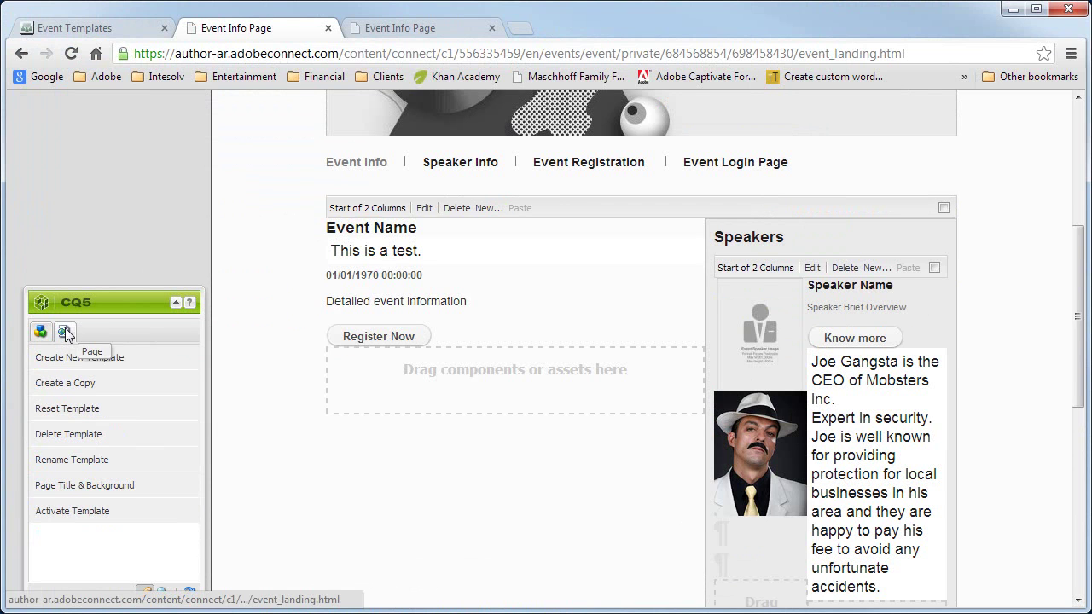
click(77, 512)
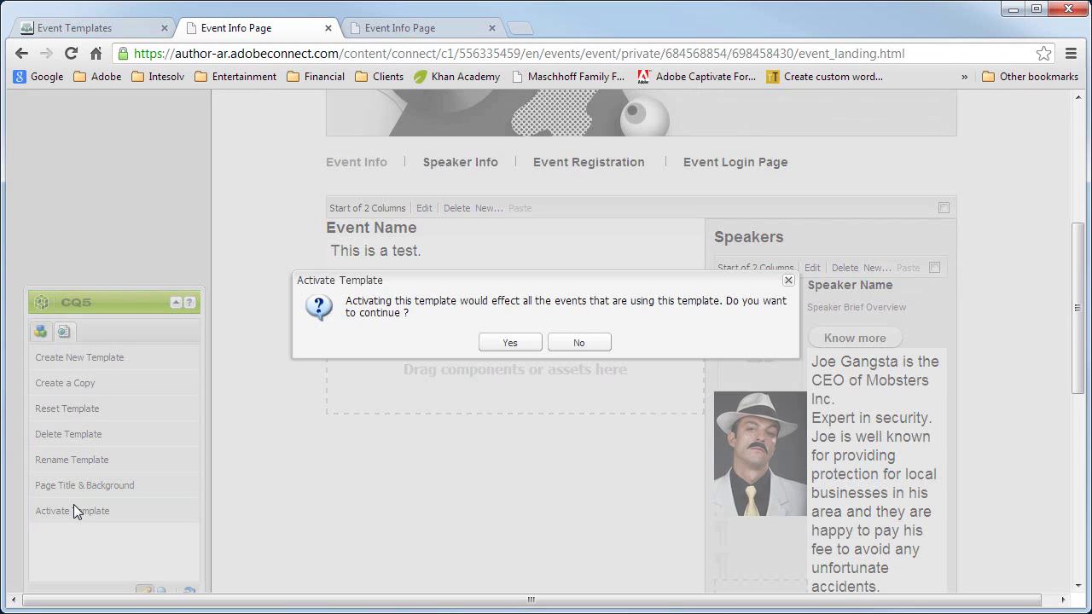
click(507, 343)
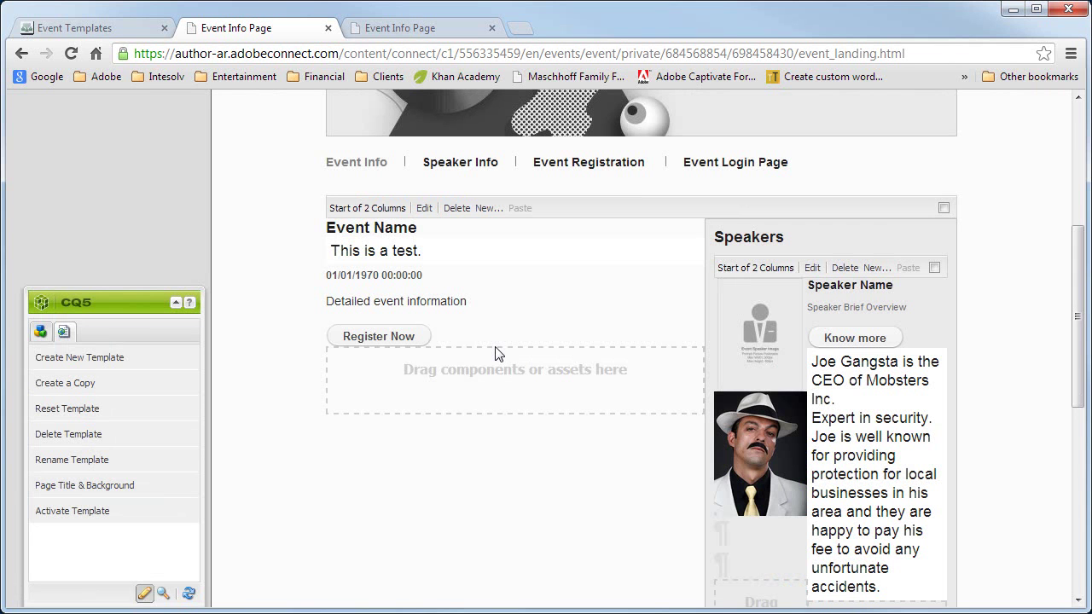
Switch the "Unchained. The Power of Mobile Computing." event to the "Unchained. The Power of Mobile Computing. April 2013" template and save the event.
click(76, 29)
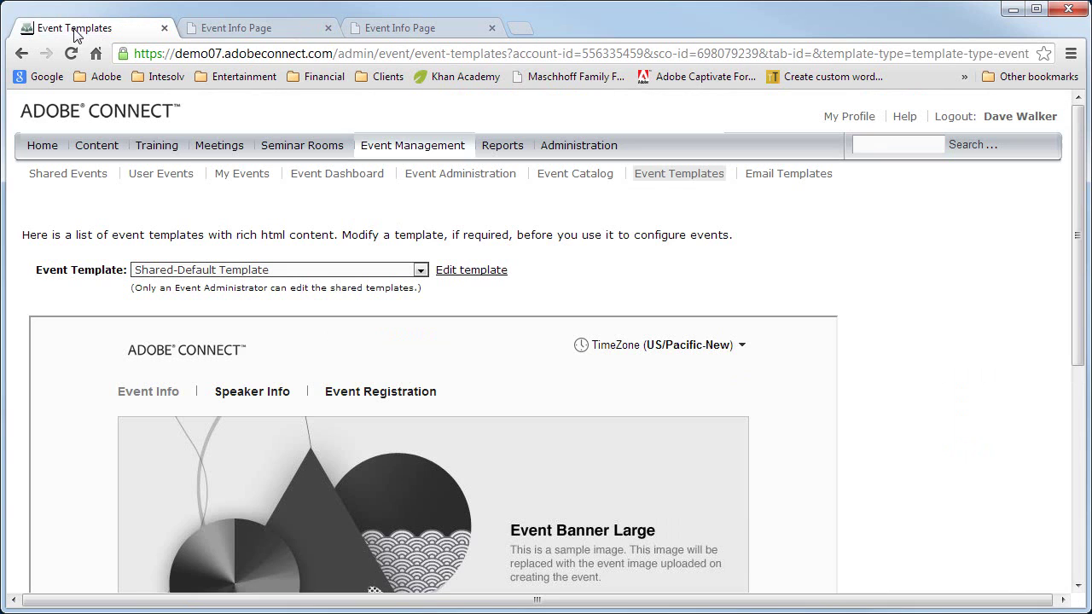
click(434, 145)
click(189, 497)
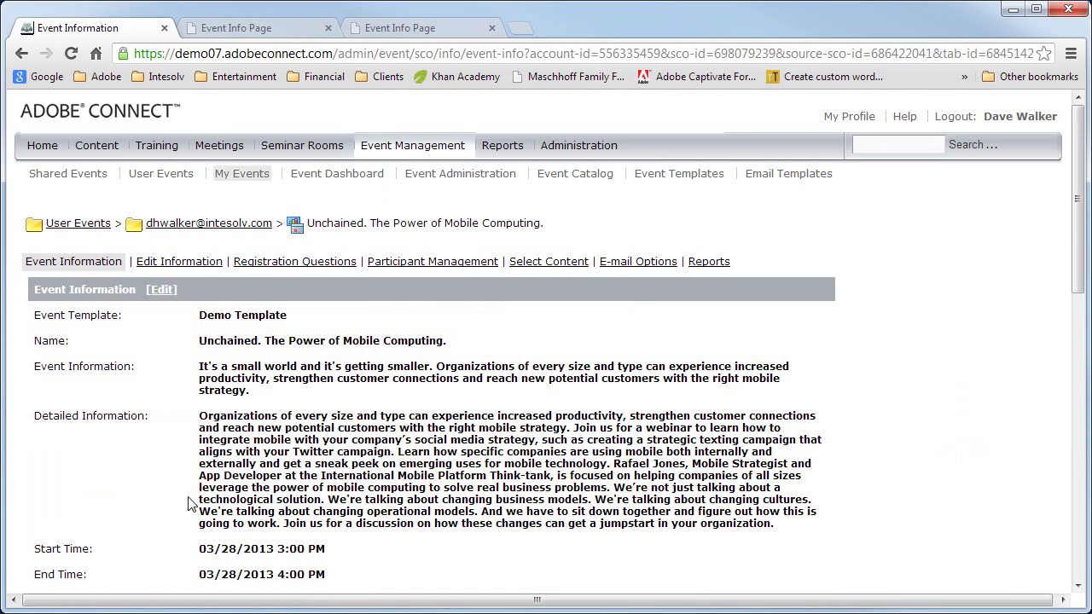
click(209, 265)
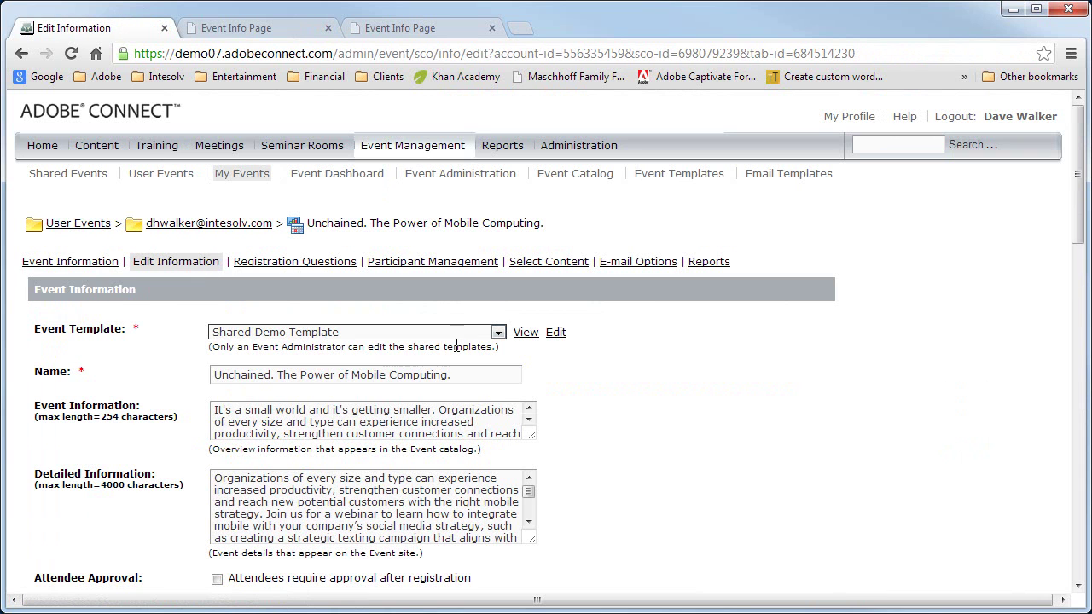
click(498, 333)
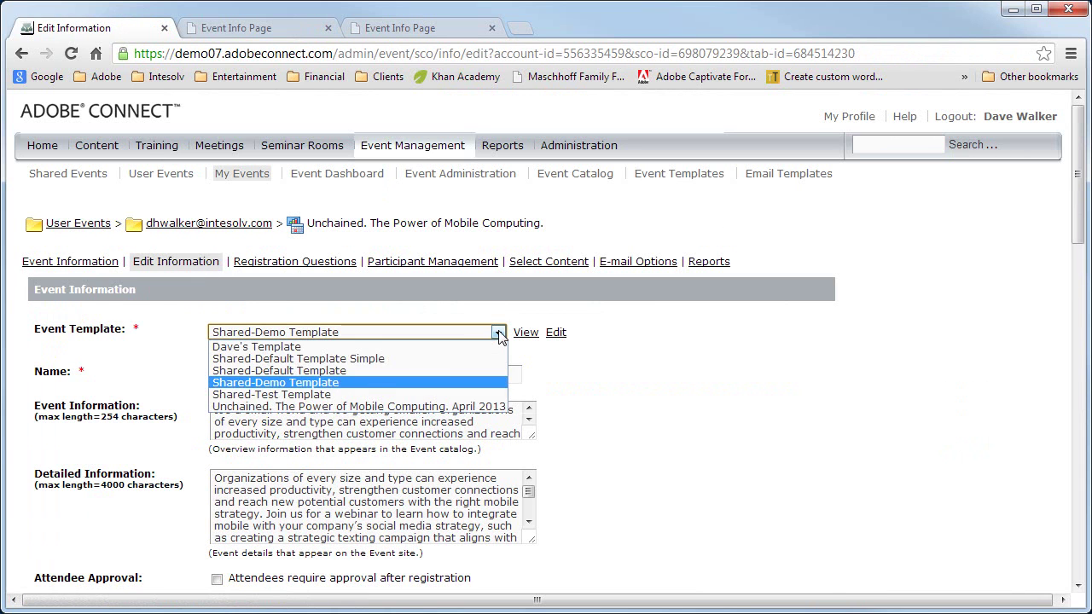
click(373, 408)
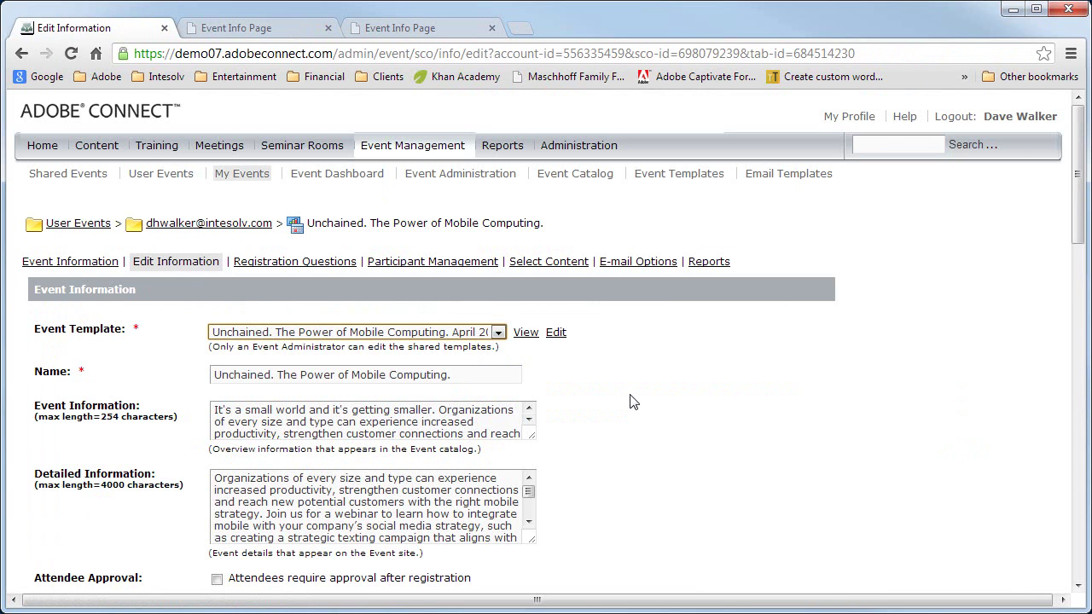
scroll(631, 399, down, 15)
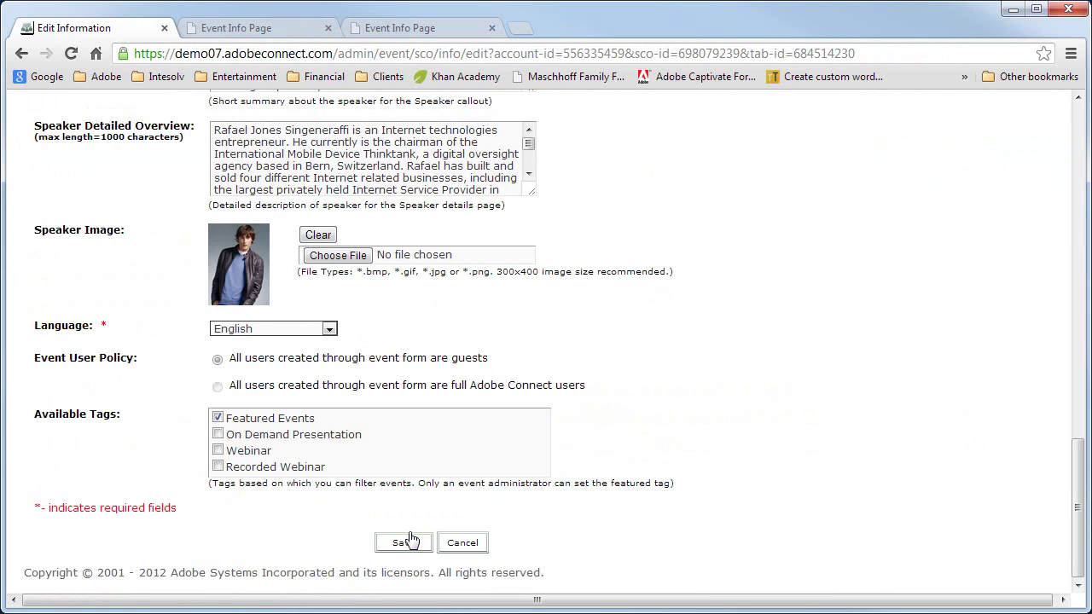
click(403, 545)
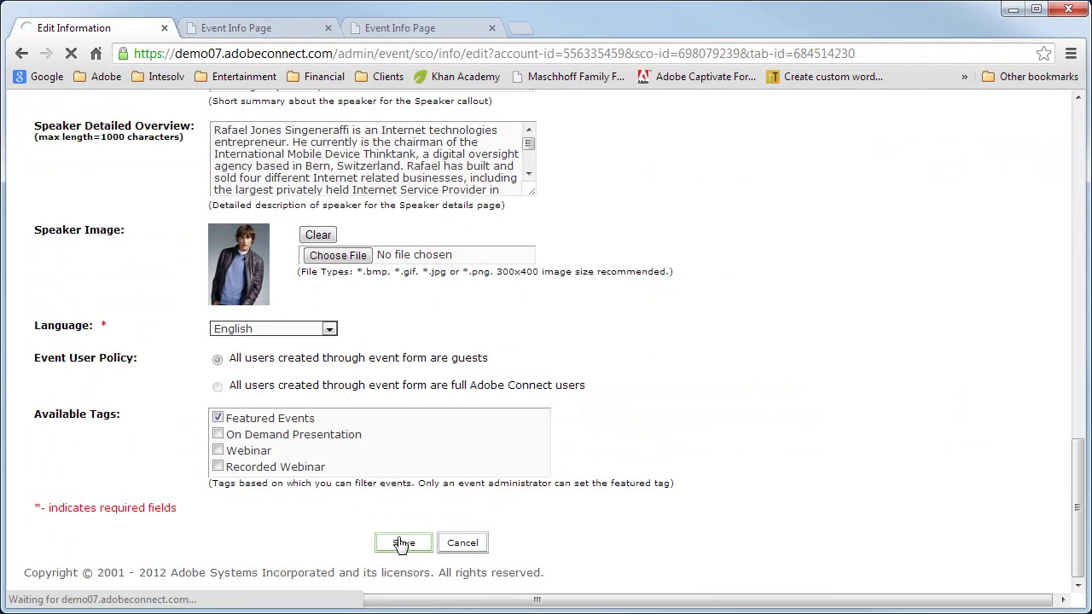
Preview the event landing page and examine the layout of its Speakers section.
scroll(400, 478, down, 10)
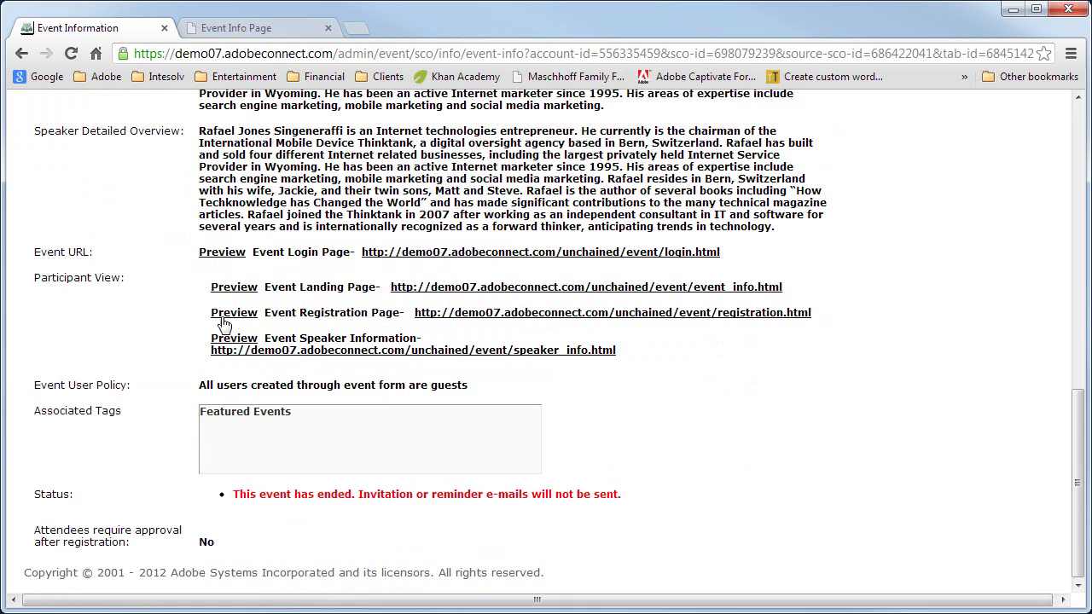
click(233, 287)
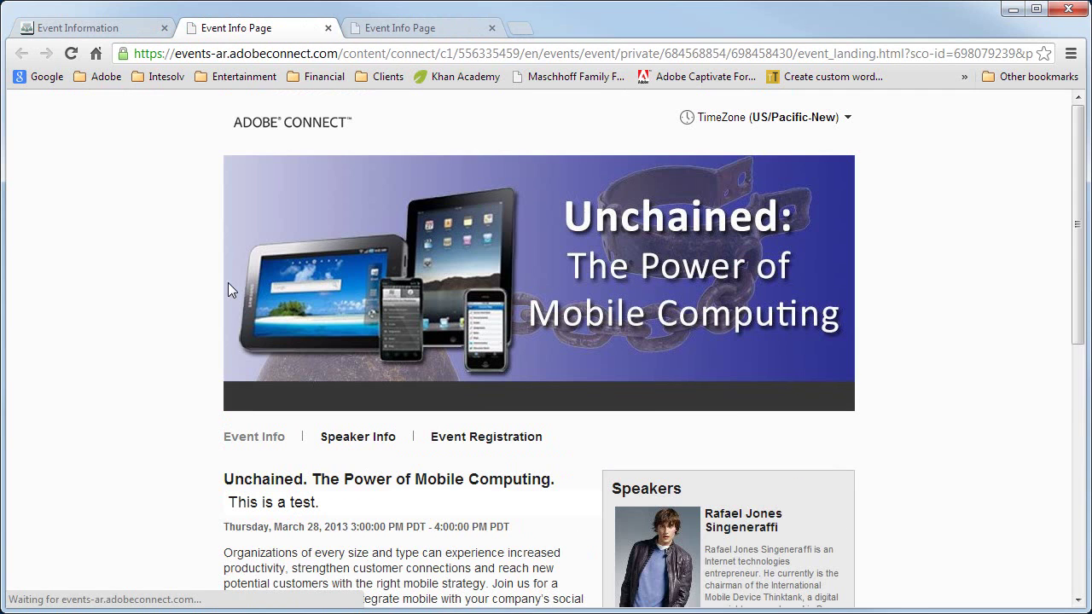
scroll(228, 283, down, 4)
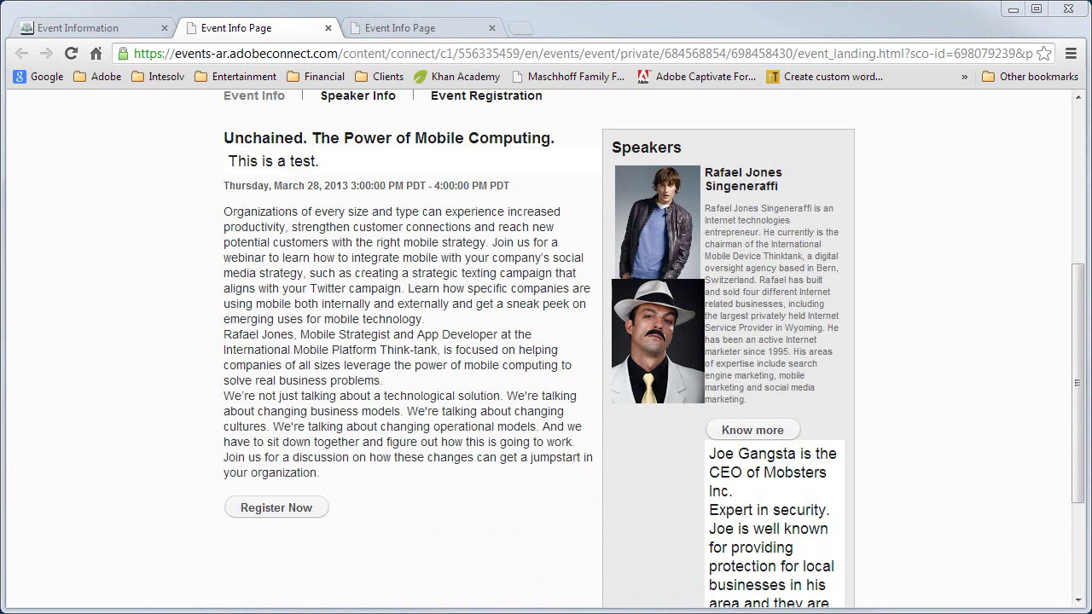
Back in the template editor, set the second speaker picture's width to match the placeholder picture's 100 px width.
click(431, 30)
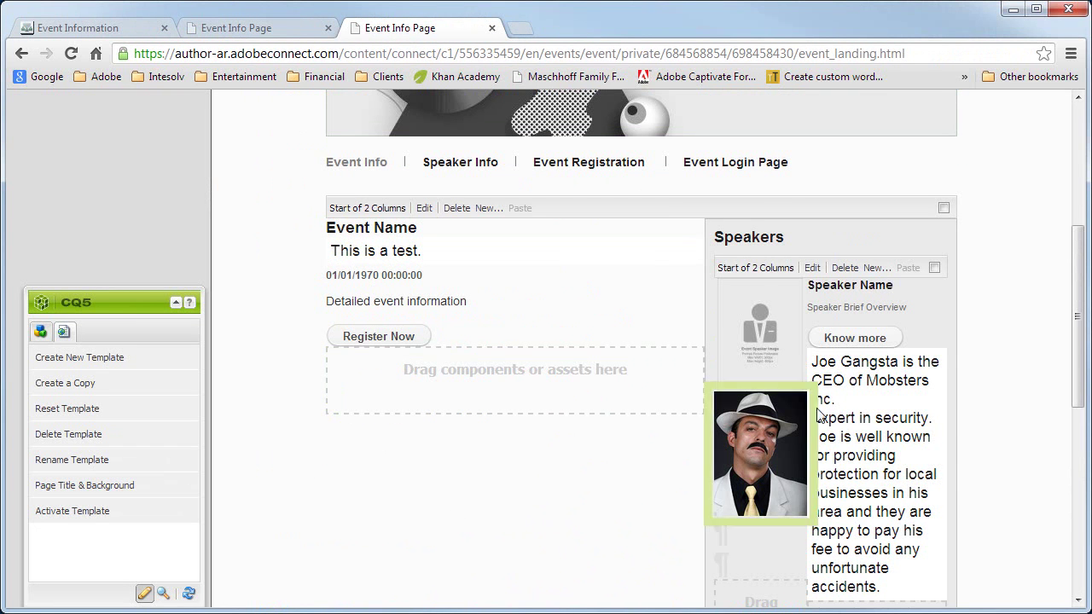
double_click(749, 352)
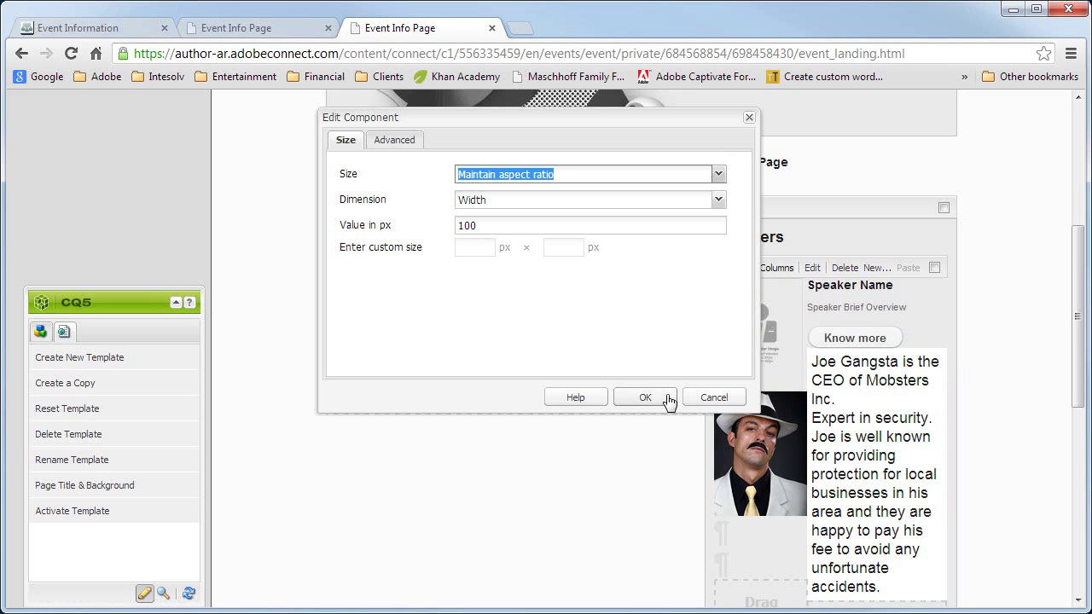
click(714, 398)
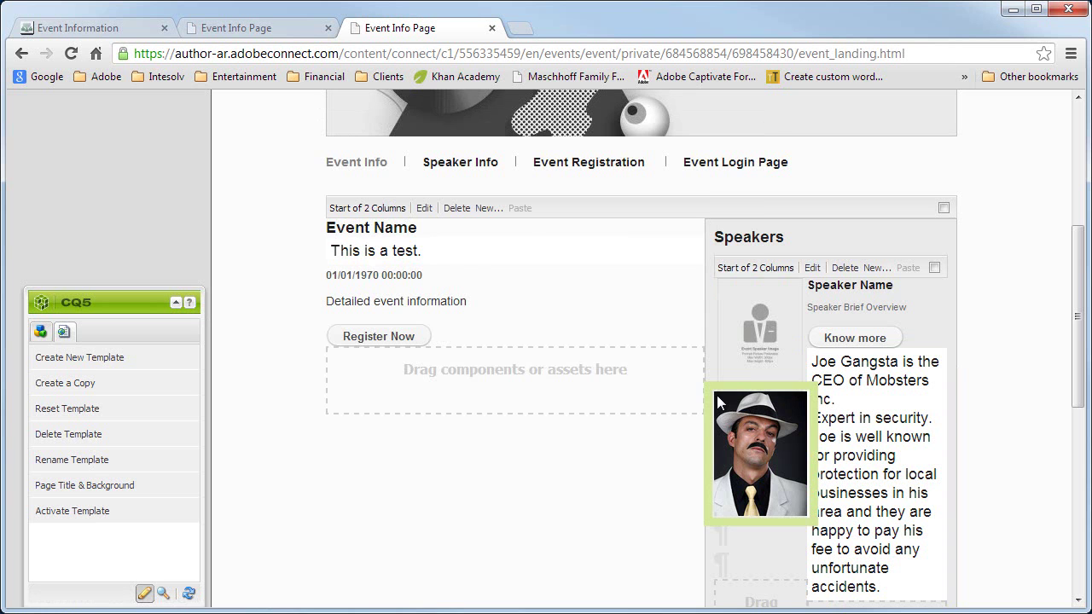
double_click(763, 461)
click(393, 145)
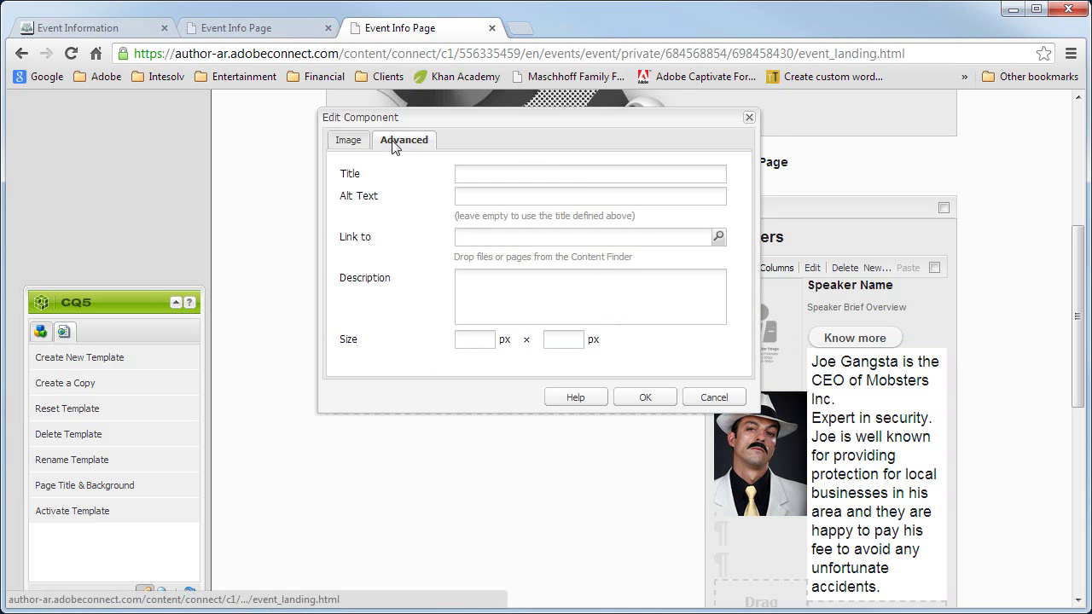
click(489, 340)
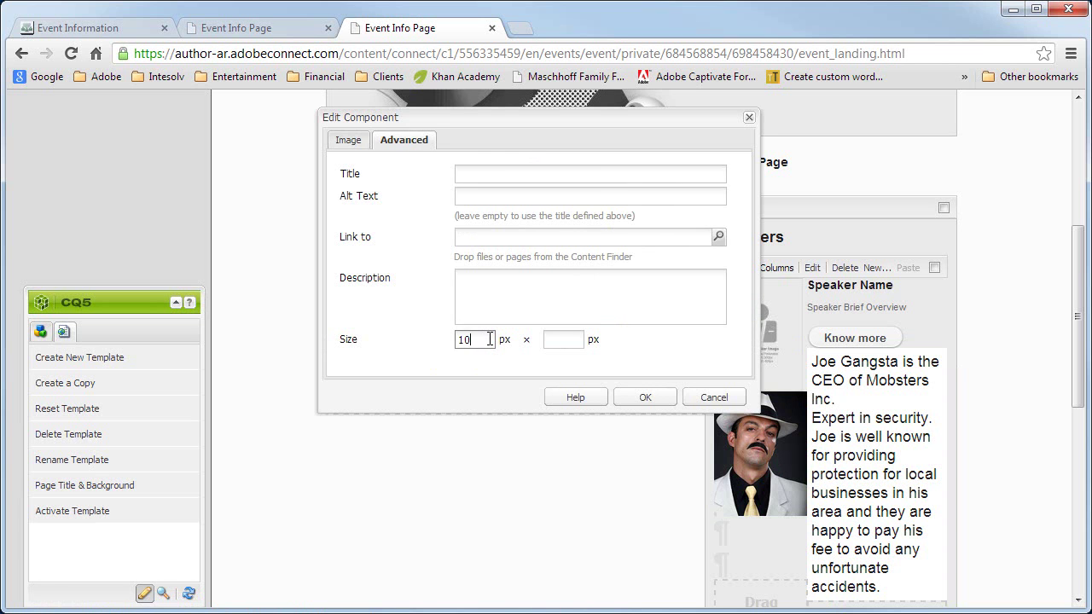
click(663, 399)
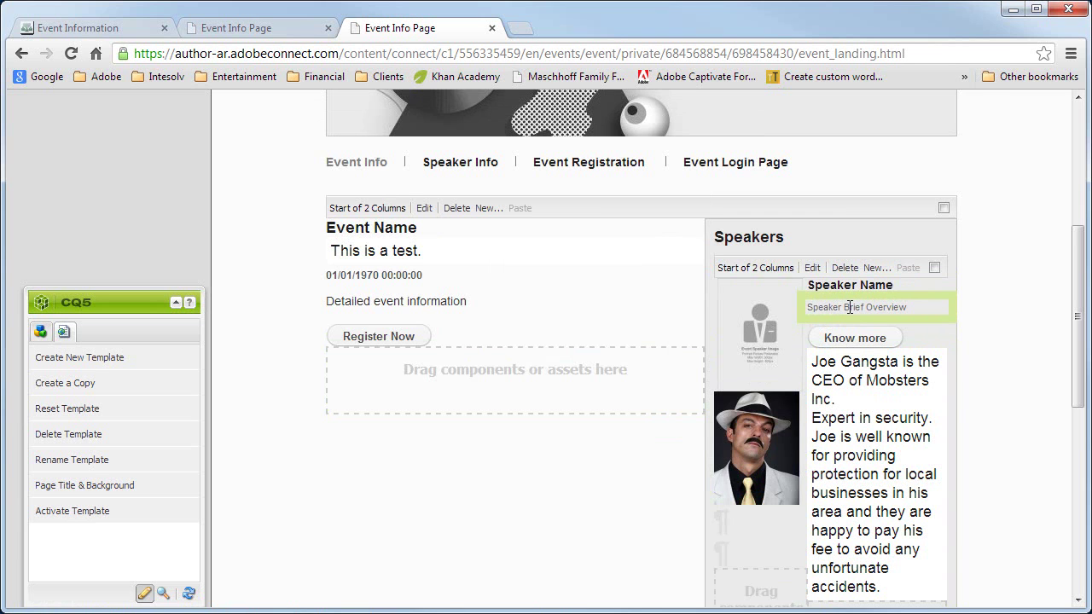
Check the font properties of the Speaker Brief Overview text.
right_click(850, 307)
click(881, 321)
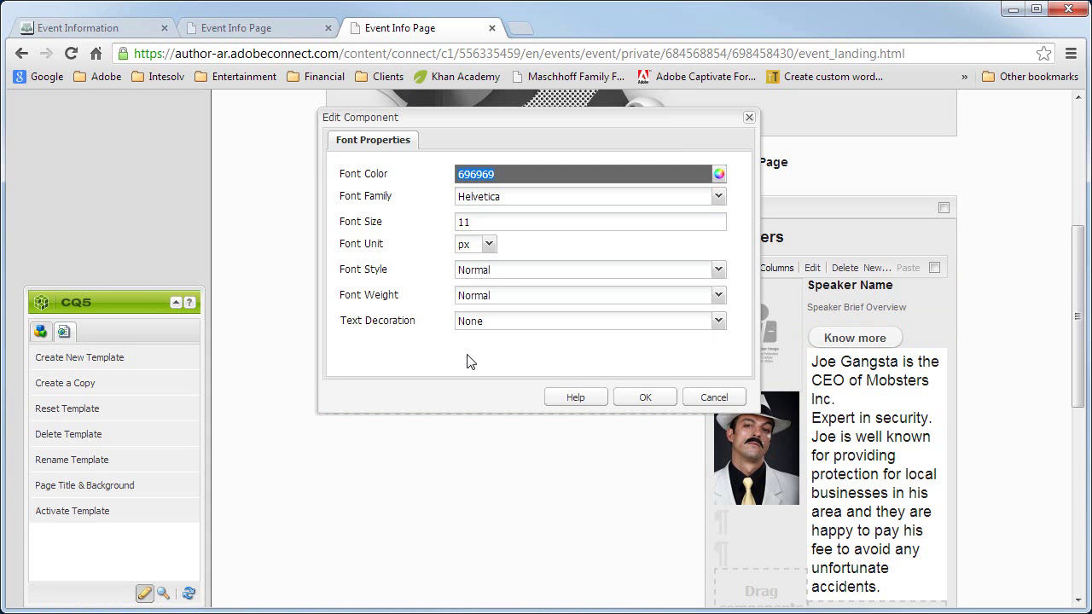
click(732, 401)
Give the second speaker's bio text background color eaeaea, font color 696969 and font size 11.
right_click(850, 413)
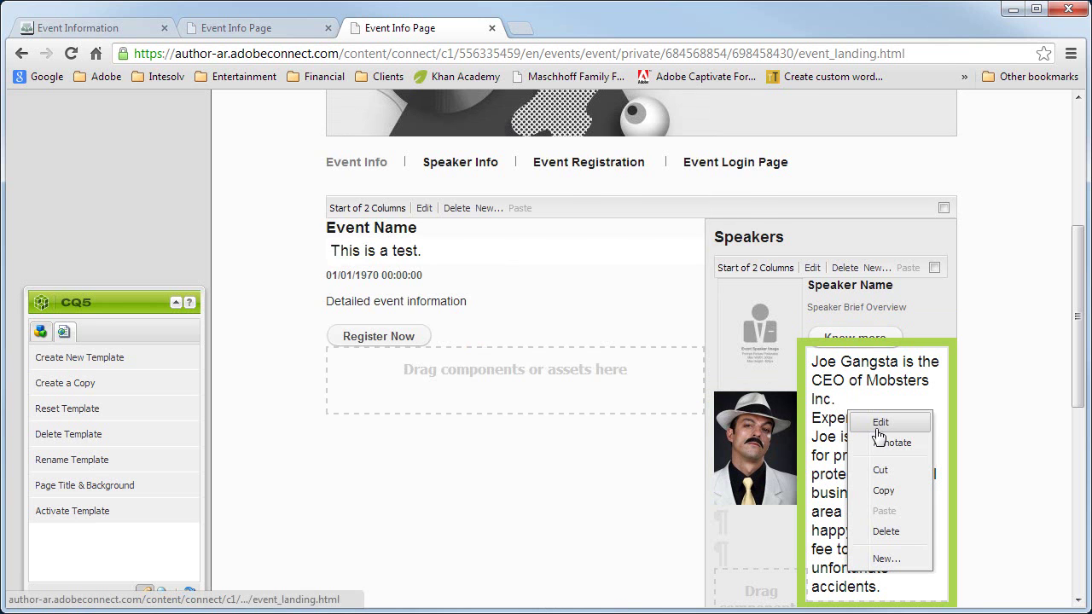
click(877, 425)
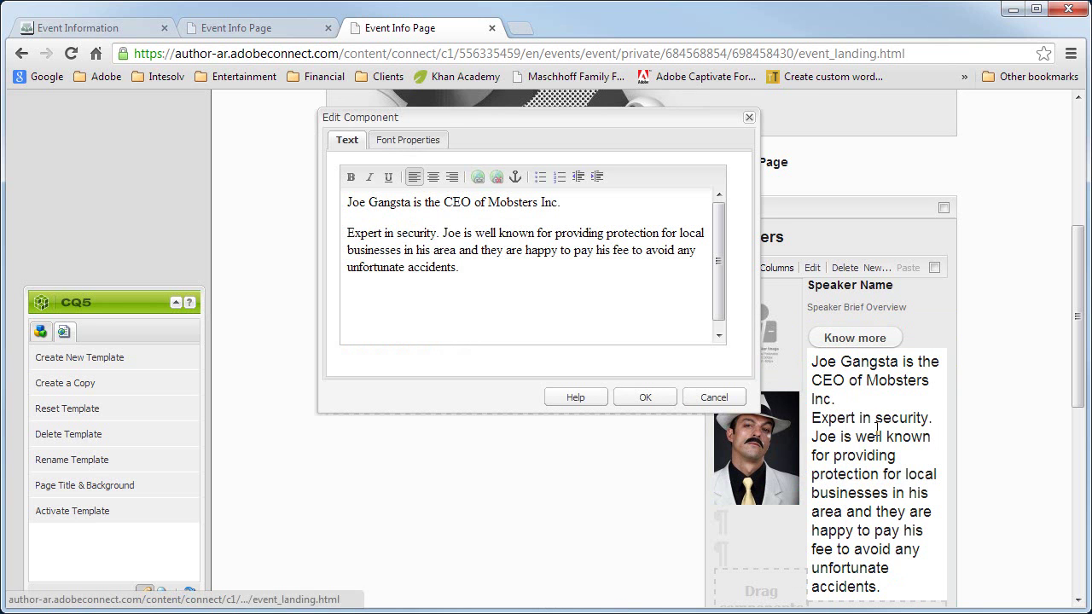
click(401, 140)
double_click(474, 174)
text(eaeaea)
key(Tab)
text(696969)
key(Tab)
key(Tab)
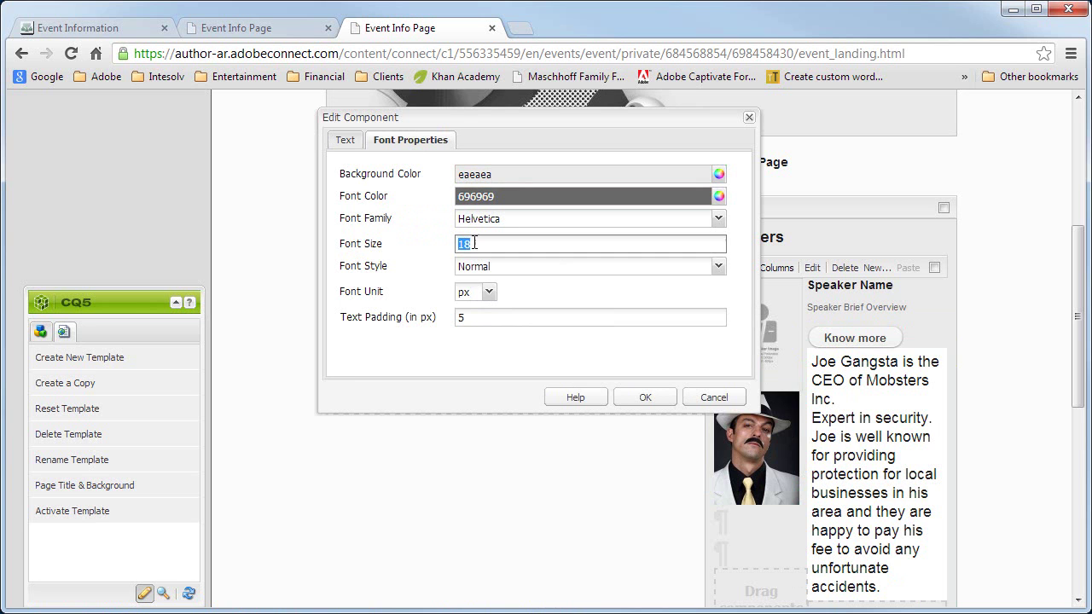
text(11)
key(Tab)
scroll(526, 429, up, 1)
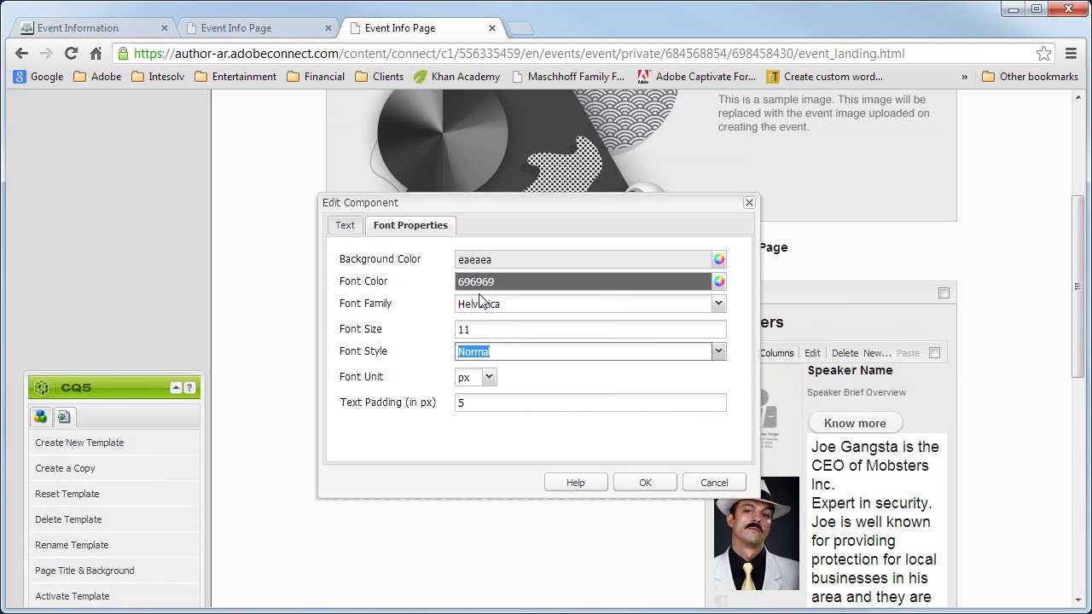
click(648, 483)
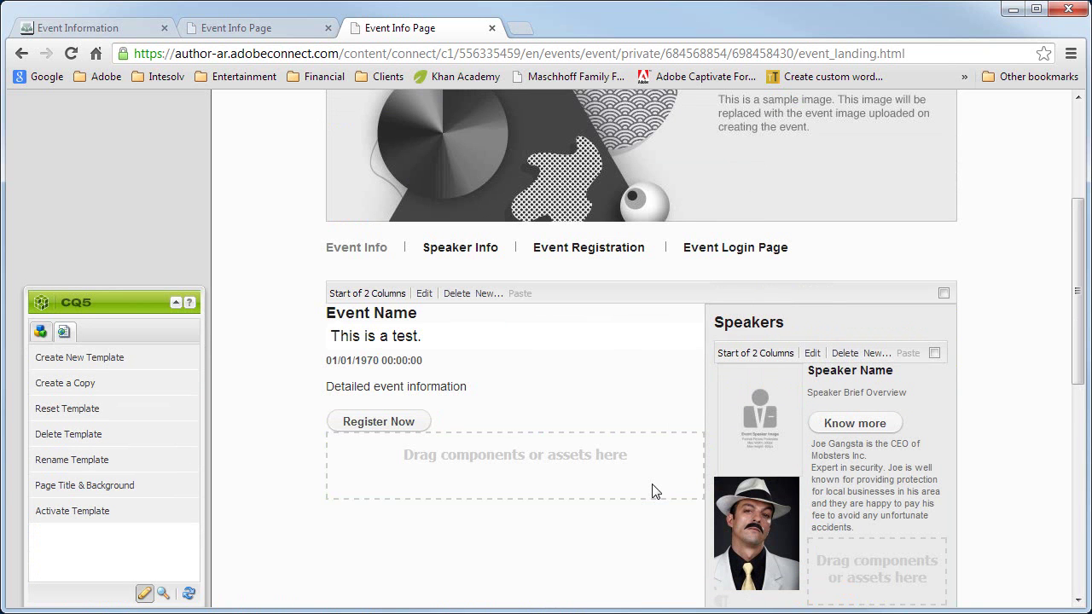
Insert a 2 Columns component directly below the existing speaker columns in the Speakers section.
scroll(1024, 469, down, 2)
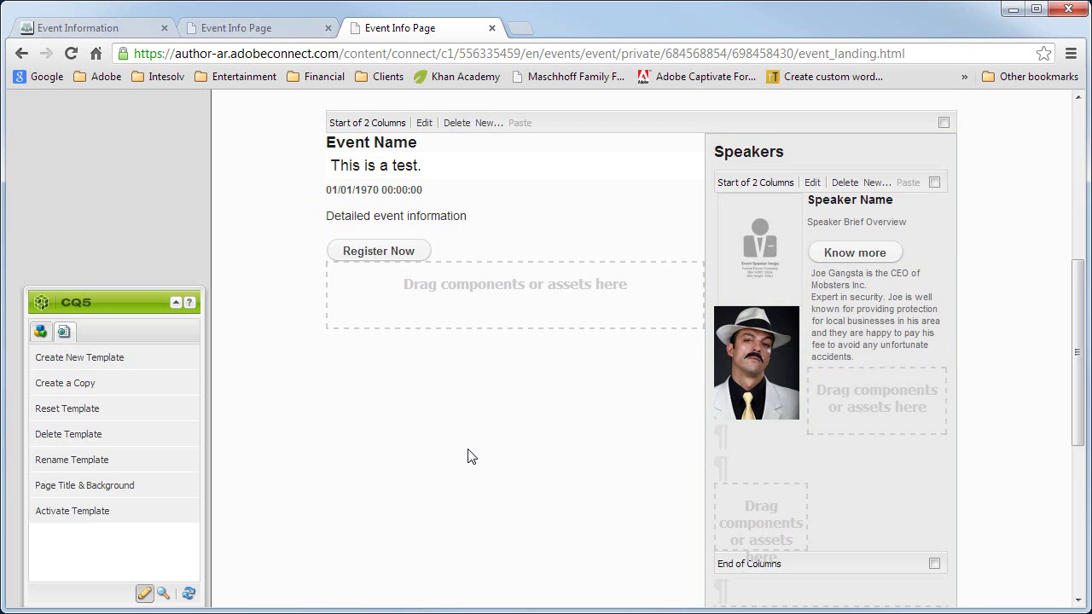
scroll(469, 455, down, 1)
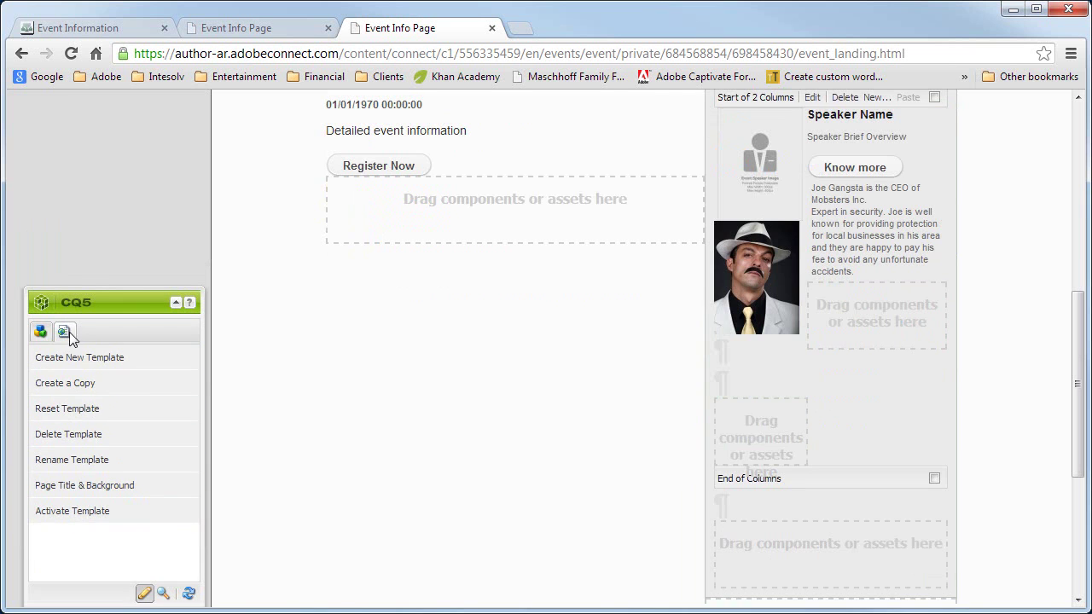
click(40, 332)
click(90, 571)
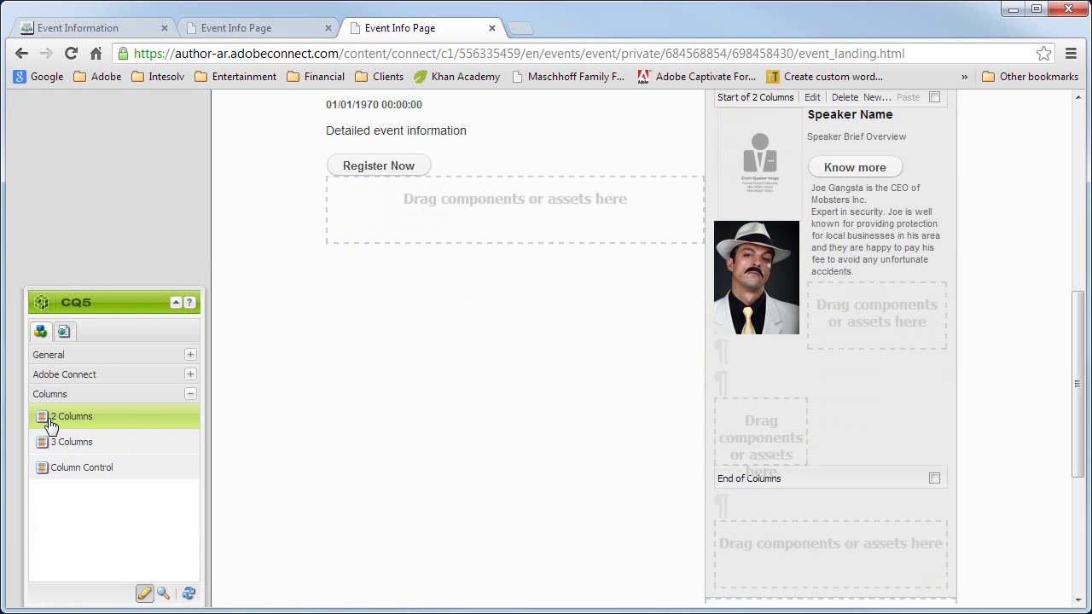
drag(51, 425, 770, 504)
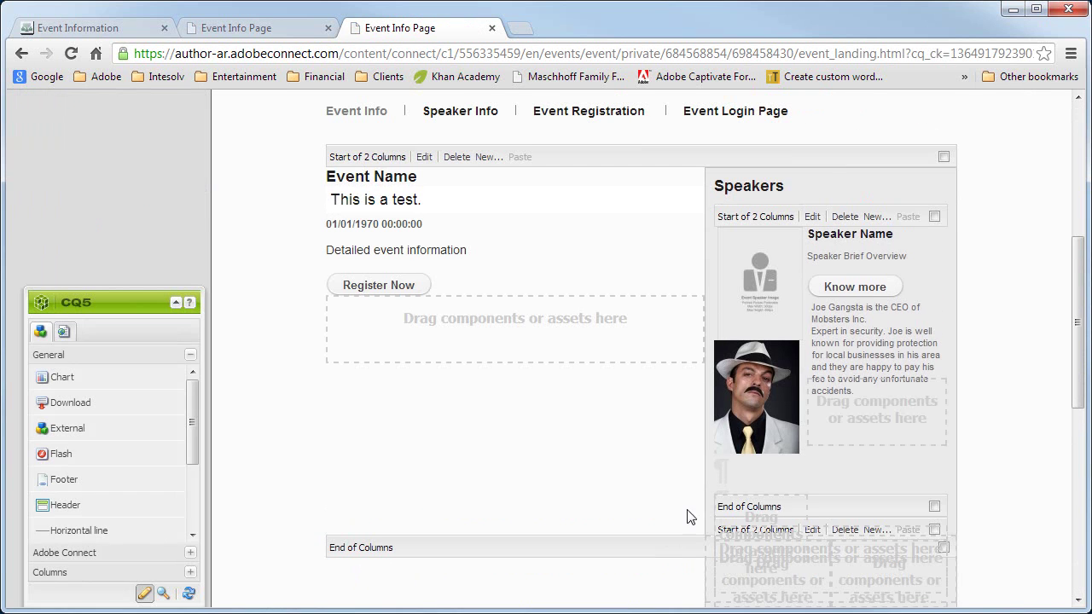
Move the second speaker's picture into the first new column and the bio text into the second.
scroll(563, 516, down, 2)
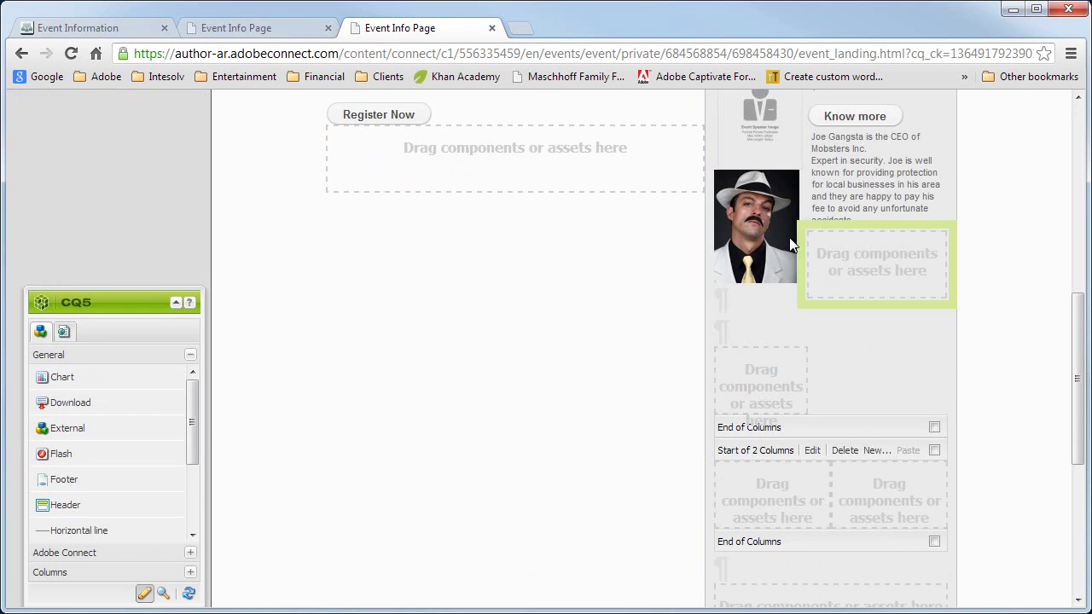
drag(762, 221, 781, 533)
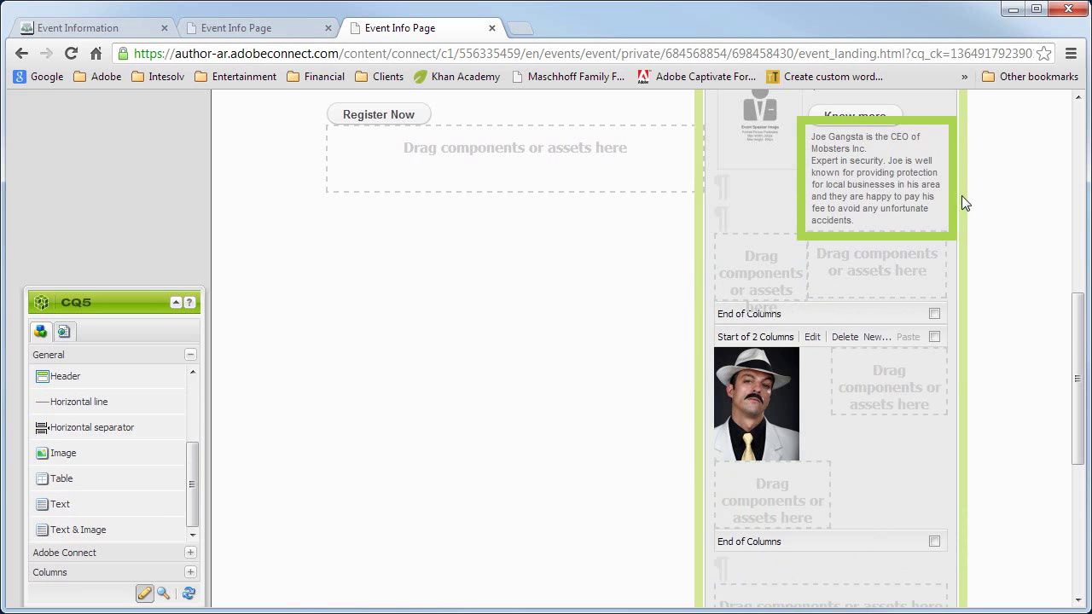
drag(952, 190, 869, 397)
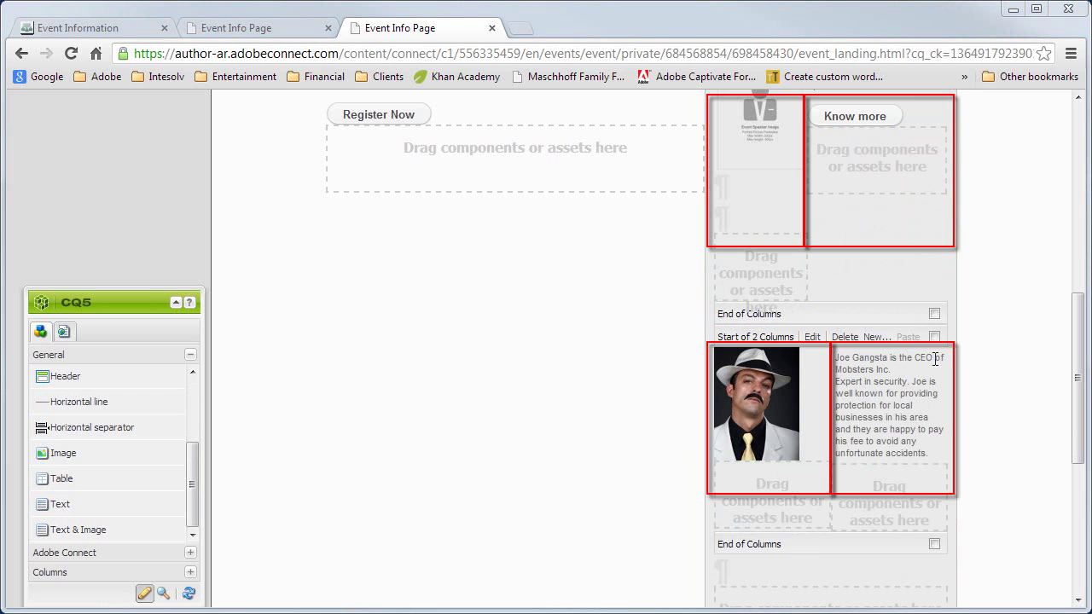
Change the second speaker's column layout to 2 Columns (40%, 60%).
click(811, 338)
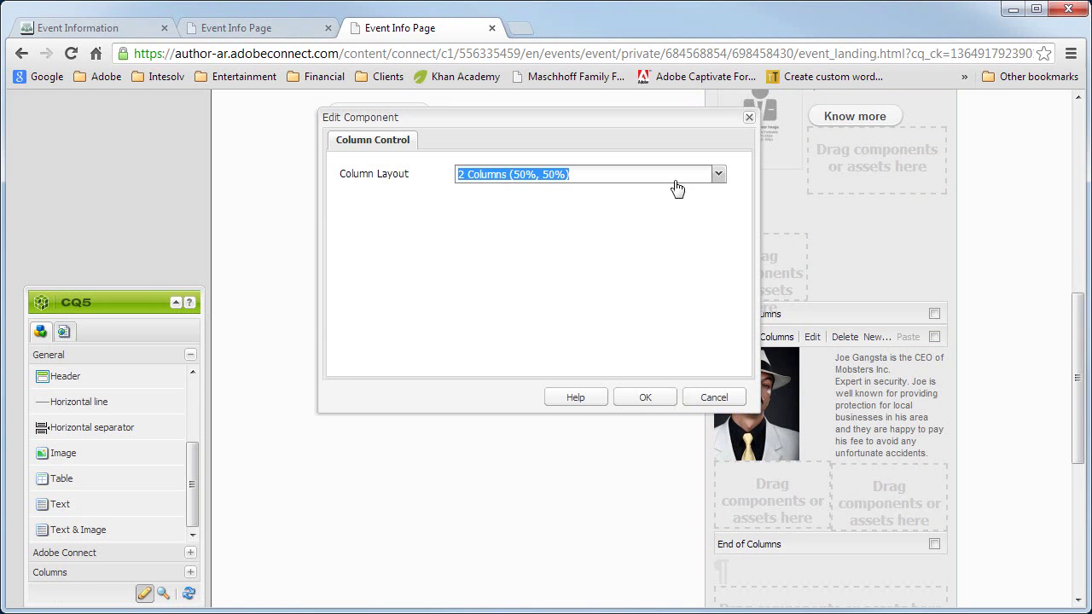
click(718, 175)
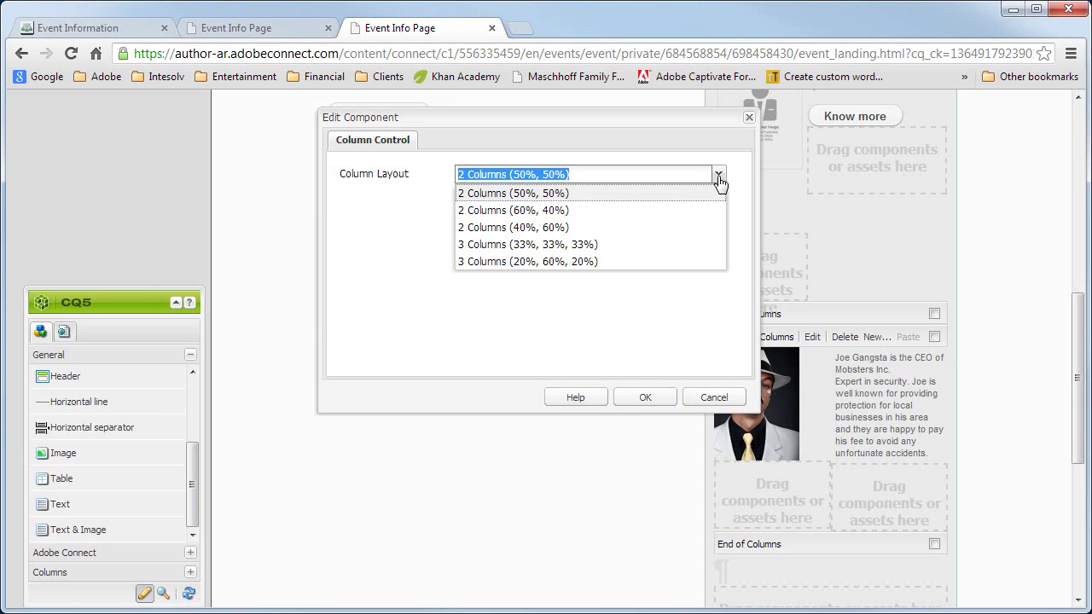
click(549, 228)
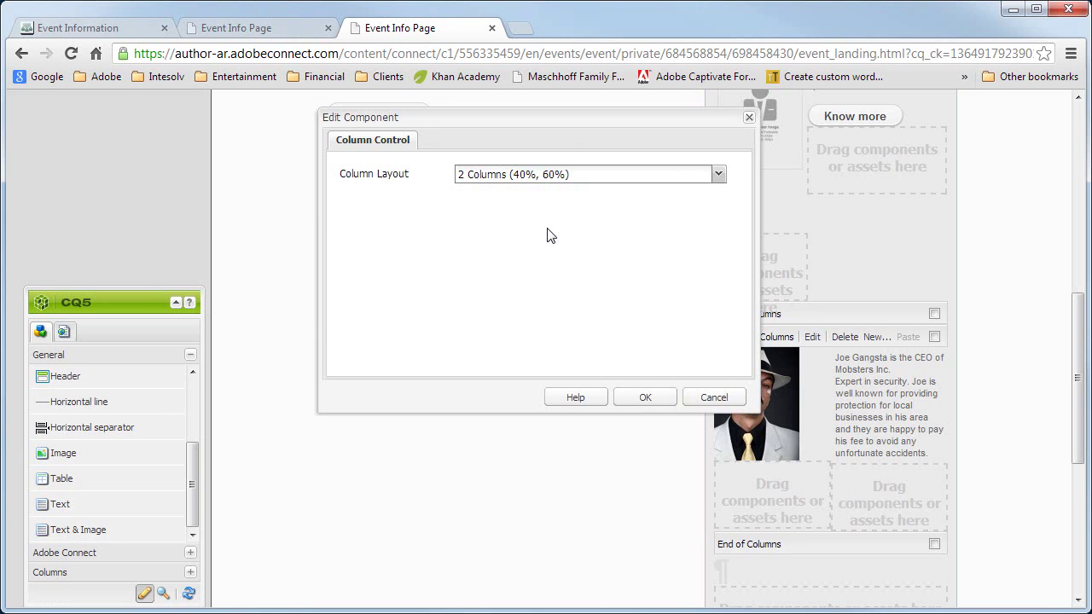
click(645, 398)
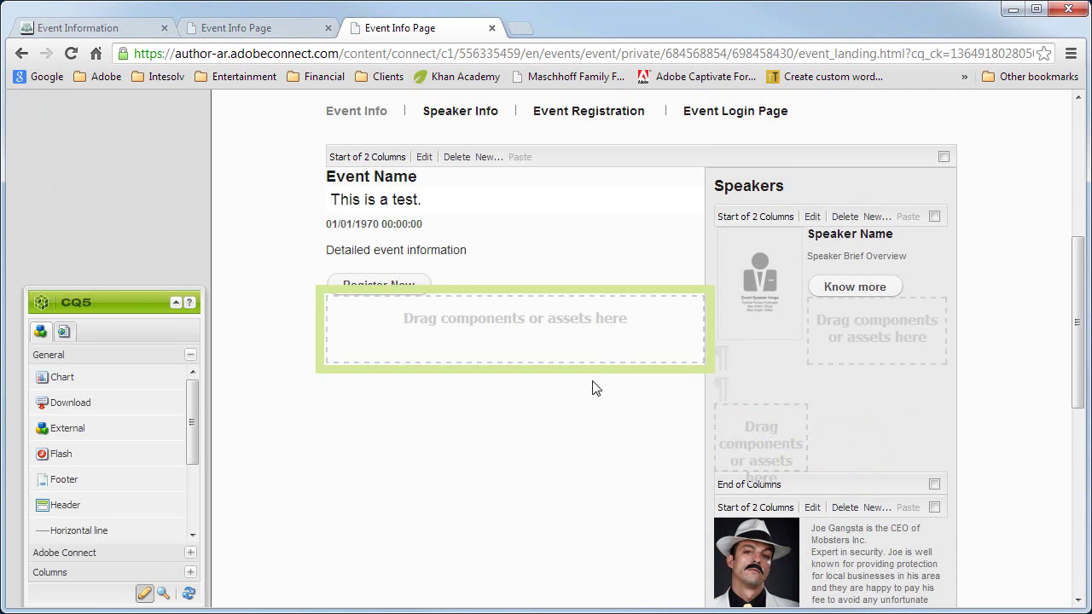
Activate the template and reload the live event landing page to check the new speaker column layout.
drag(1078, 359, 1073, 403)
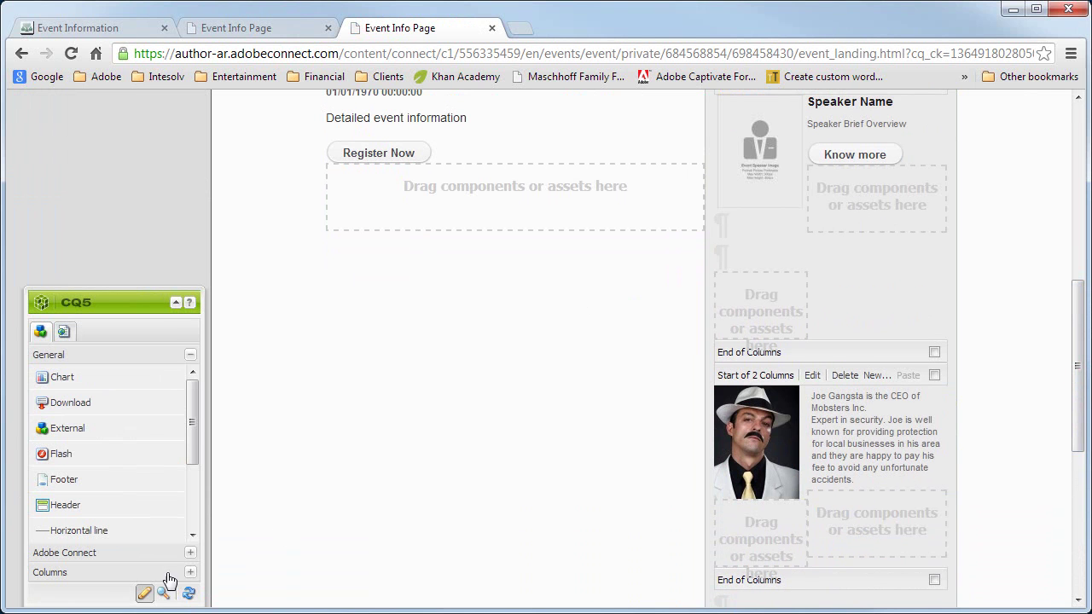
click(64, 332)
click(107, 511)
click(504, 343)
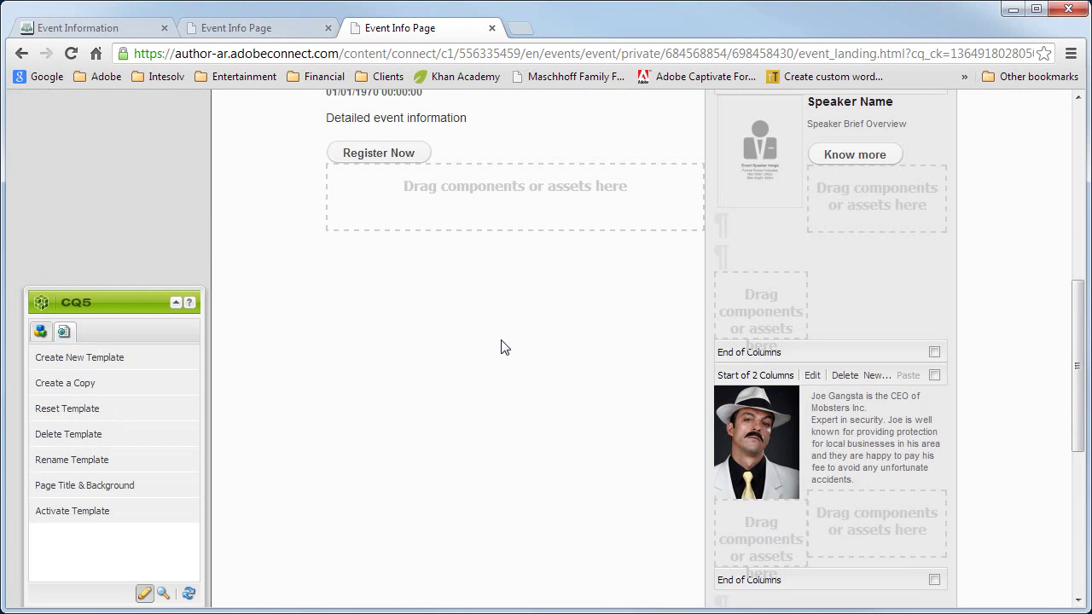
click(250, 31)
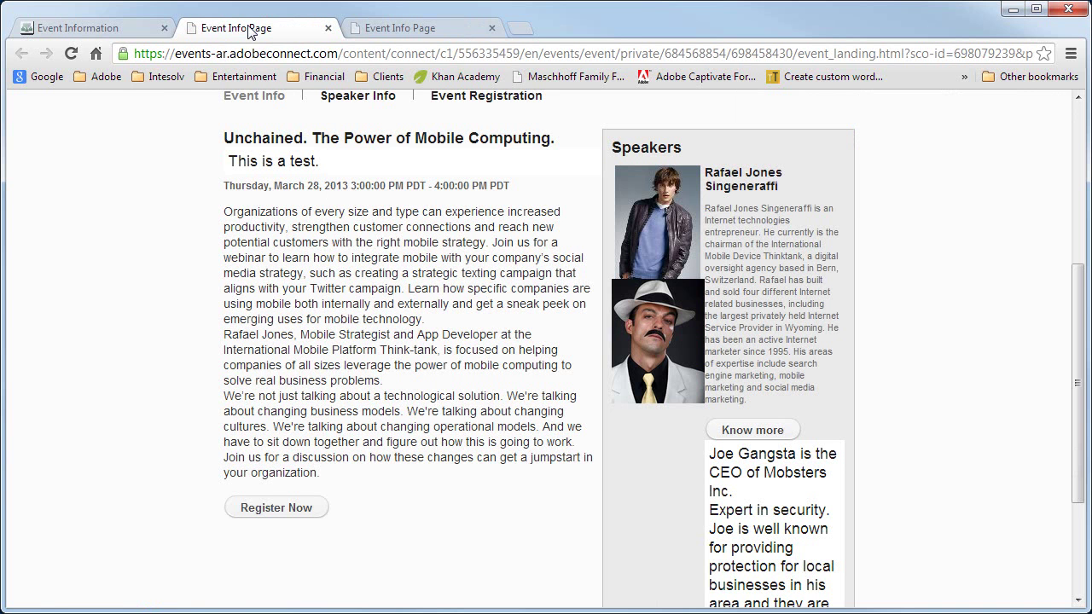
click(71, 53)
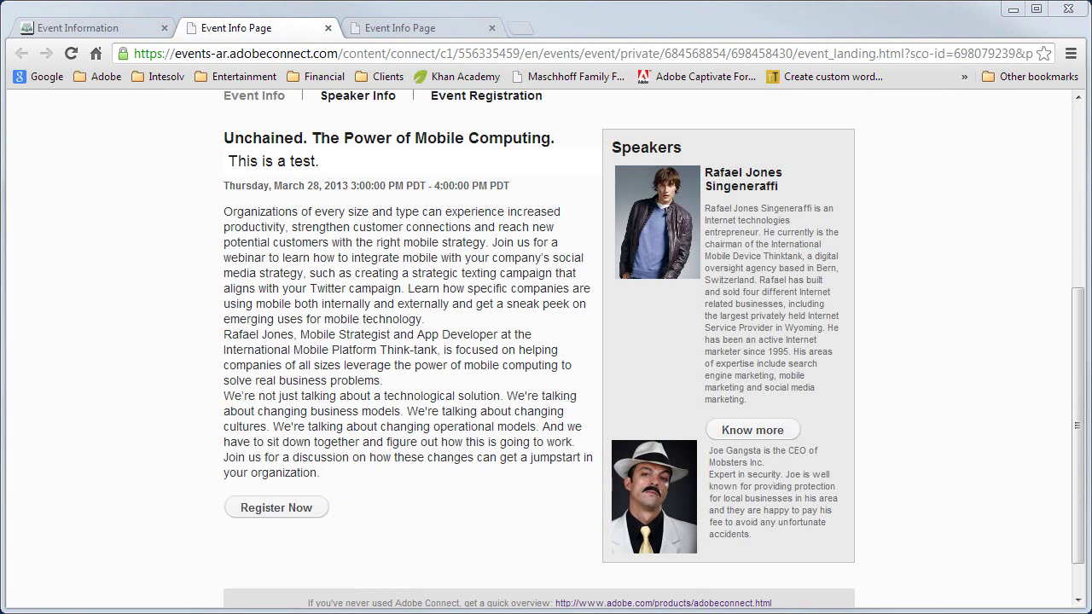
Return to the template and insert a Text component above the second speaker's bio in the second column.
click(395, 31)
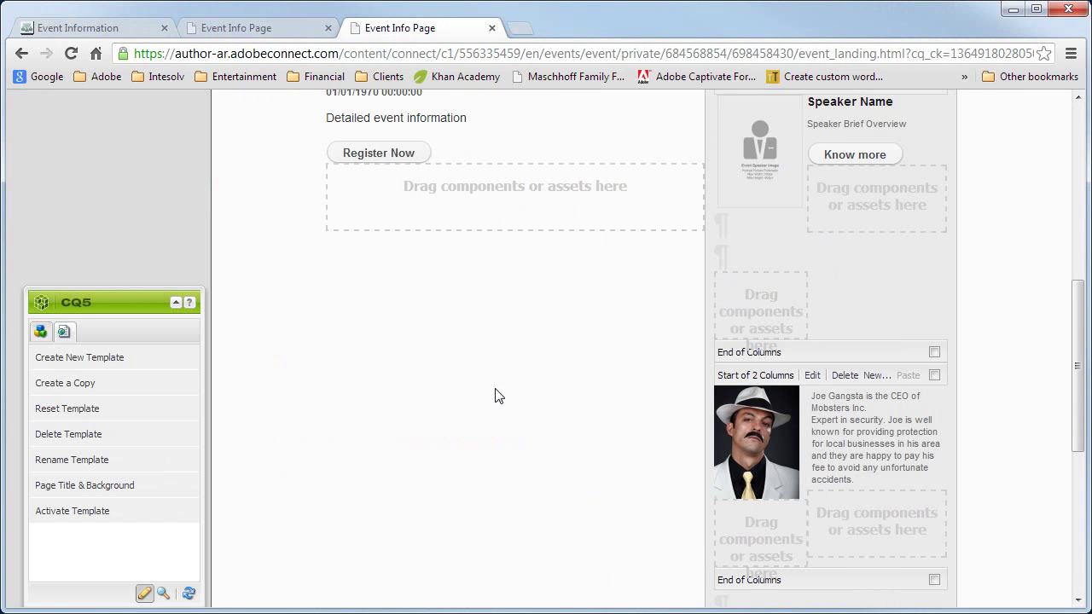
click(41, 332)
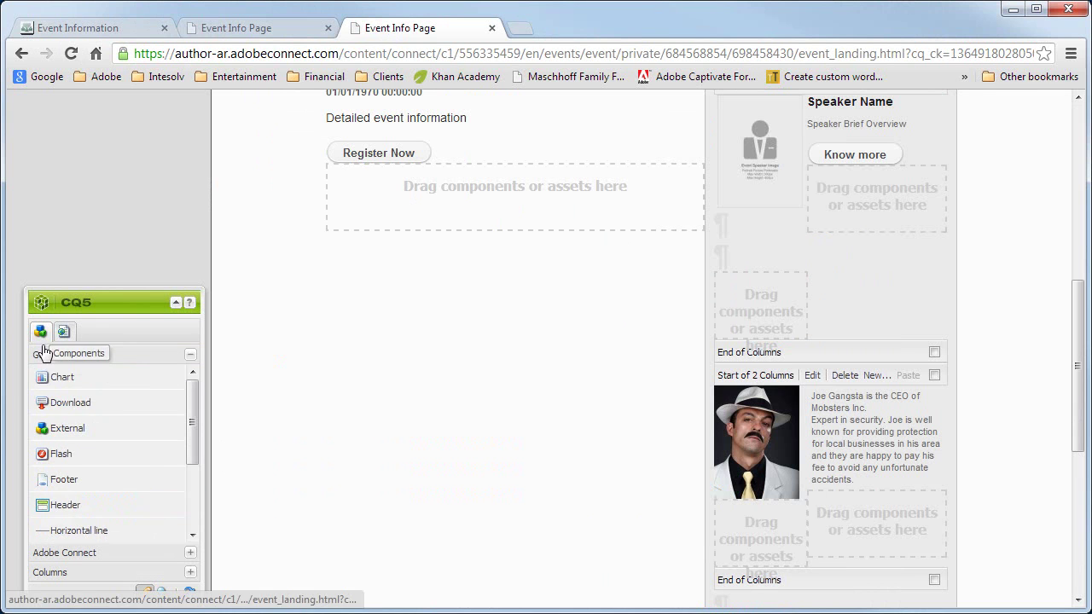
drag(195, 447, 194, 510)
scroll(111, 478, down, 1)
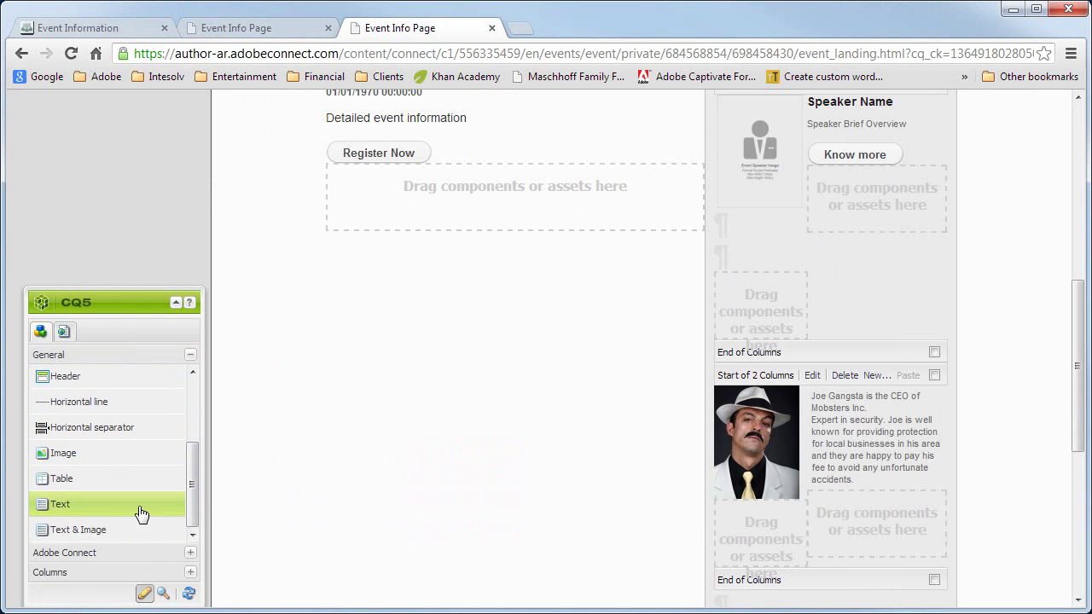
drag(61, 505, 359, 452)
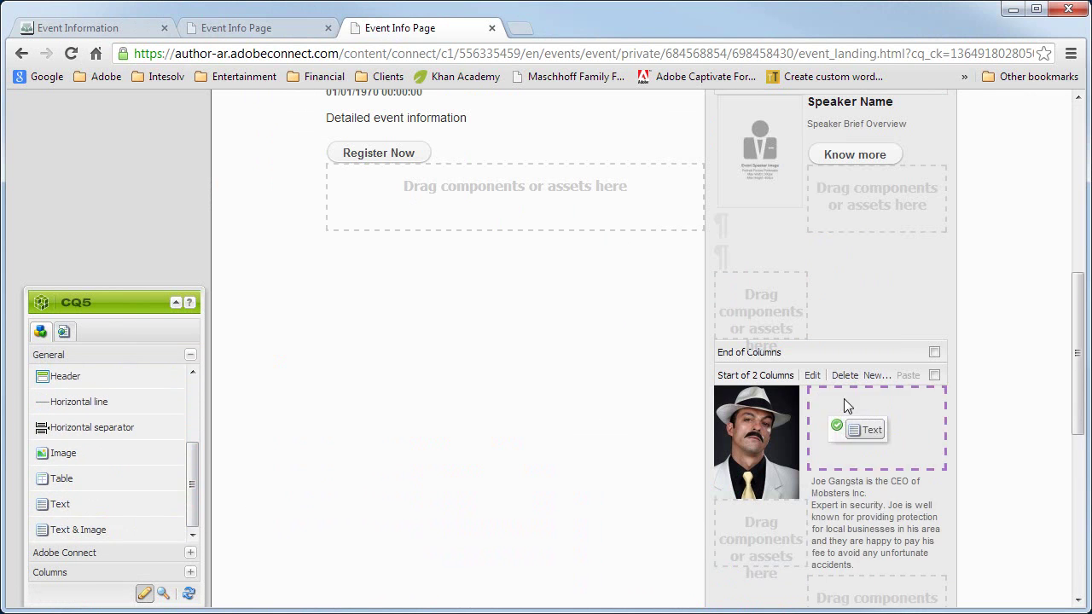
drag(853, 398, 856, 398)
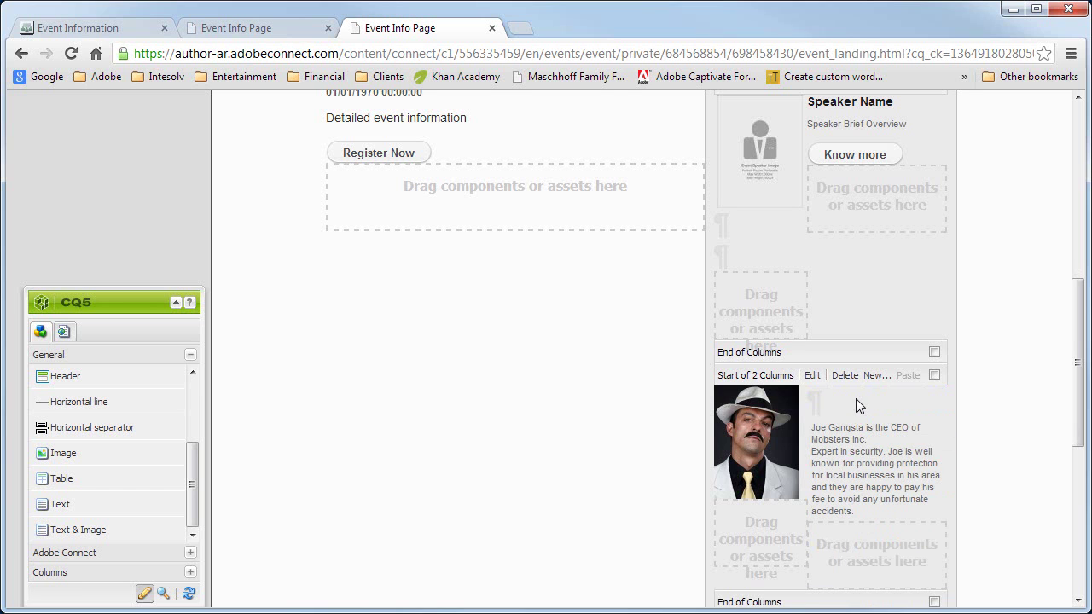
Check the Speaker Name font properties, and enter the second speaker's full name in bold in the new text component.
double_click(856, 104)
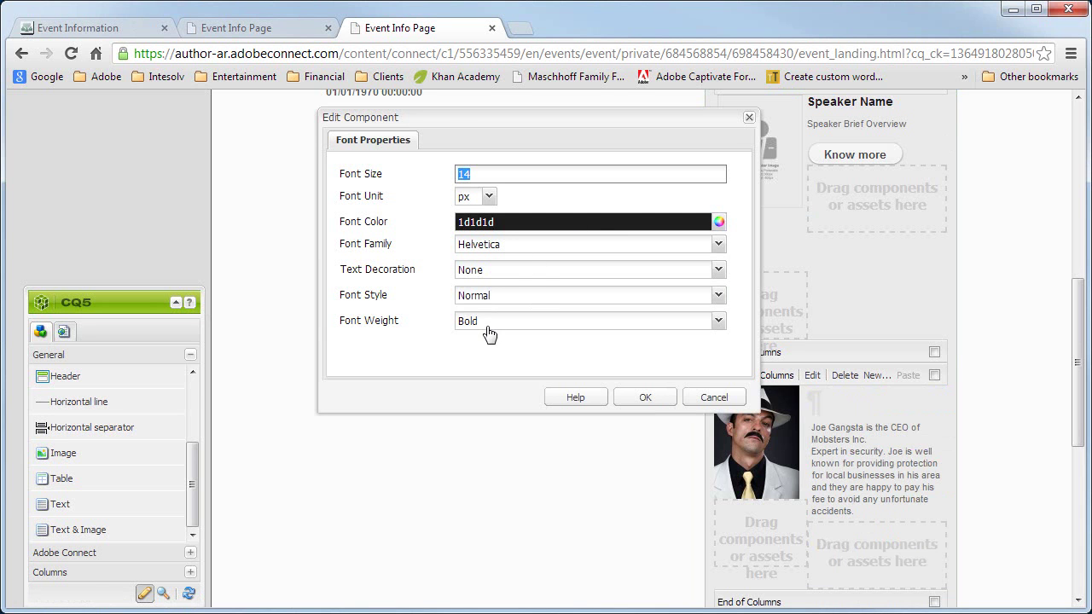
click(707, 397)
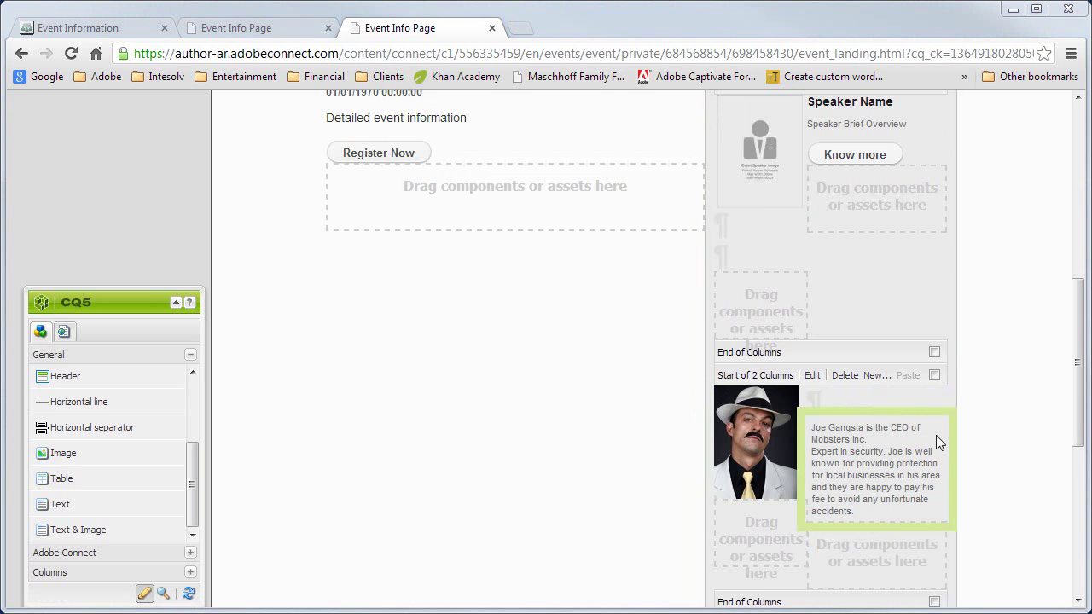
double_click(832, 401)
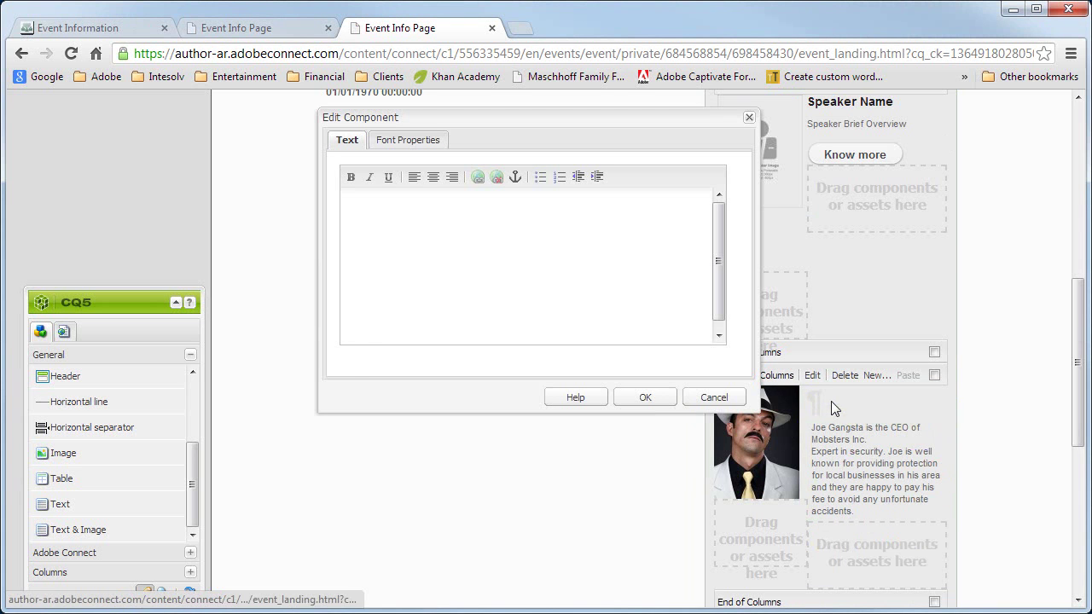
click(471, 231)
text(Joe Gangsta)
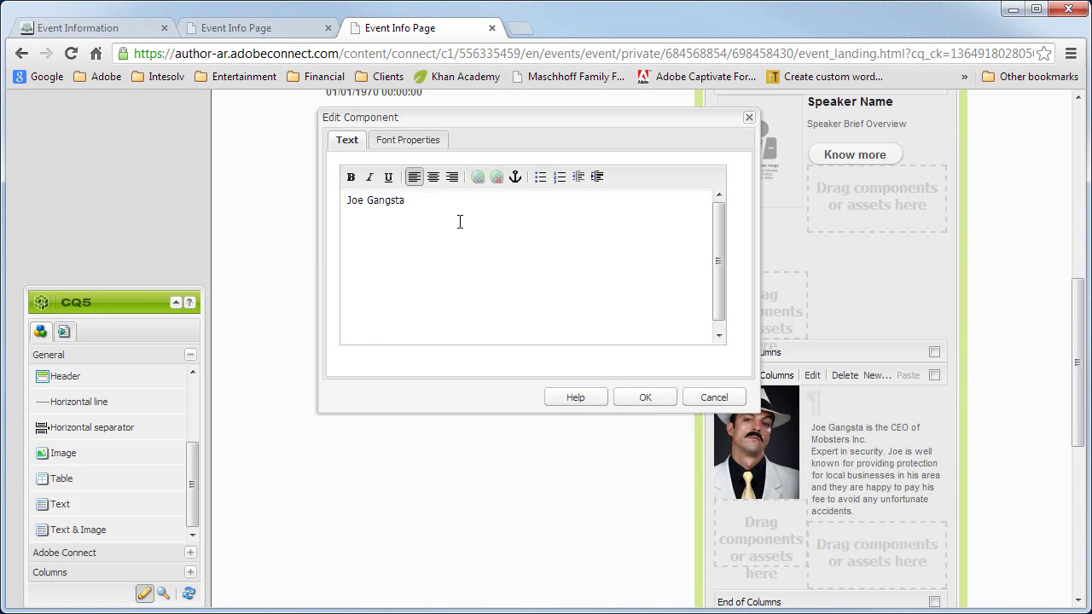
drag(459, 222, 334, 207)
click(351, 178)
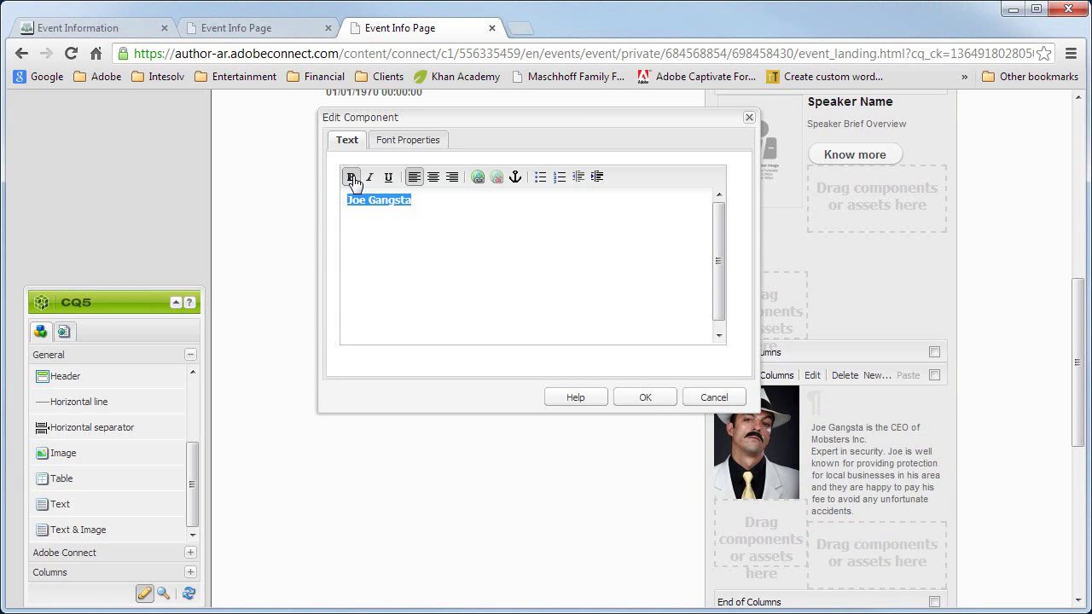
Give the second speaker's name text font size 14 and background color eaeaea.
click(408, 140)
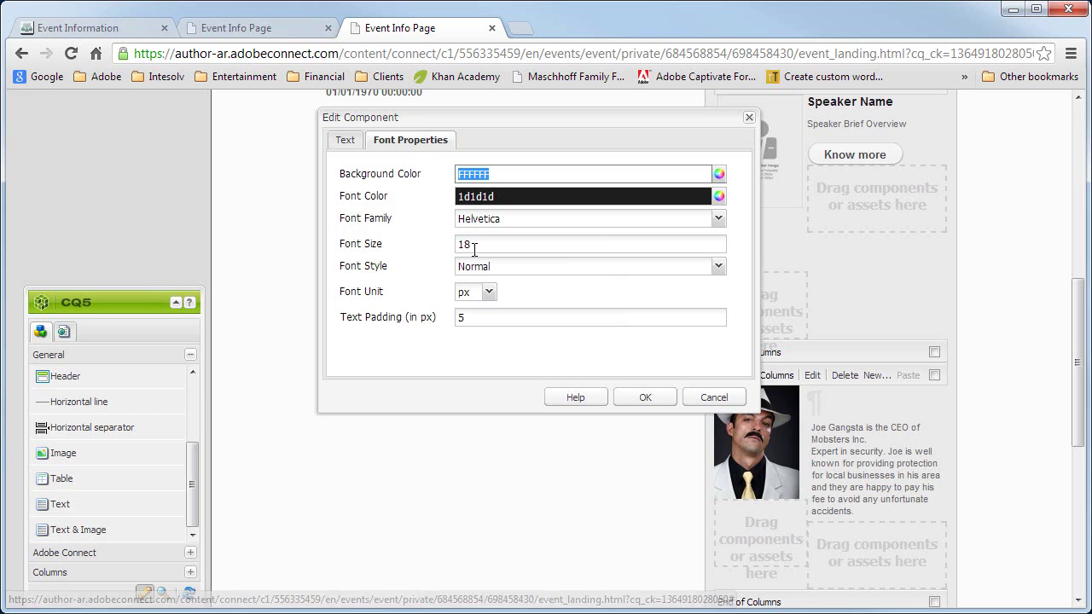
drag(475, 249, 429, 247)
text(14)
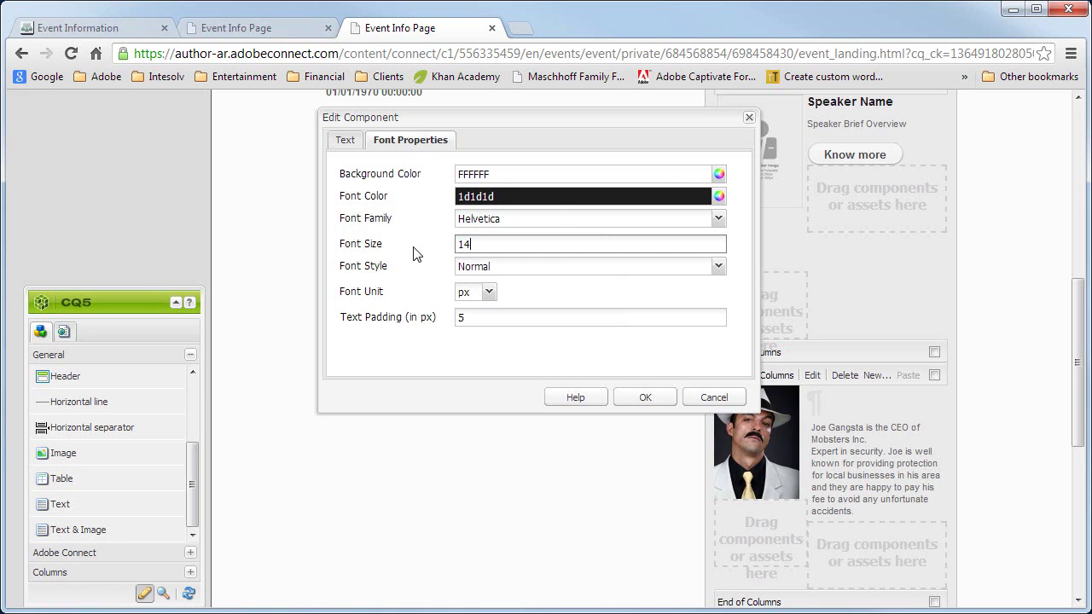
key(shift+Tab)
key(shift+Tab)
key(shift+Tab)
text(eaeaea)
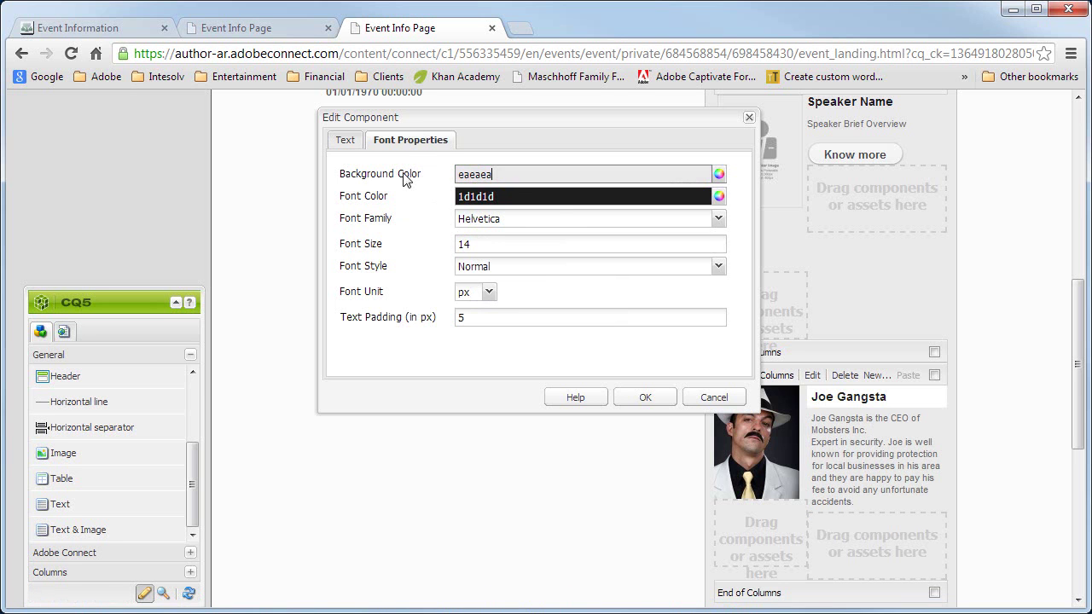
click(646, 398)
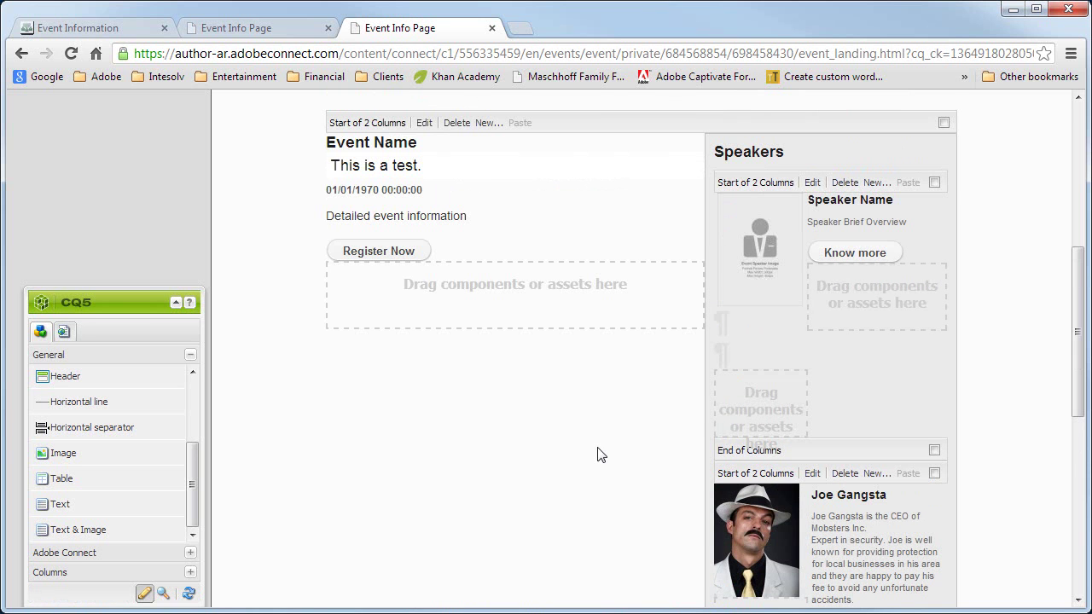
Activate the updated template and reload the live event page to check the second speaker's name heading.
click(64, 331)
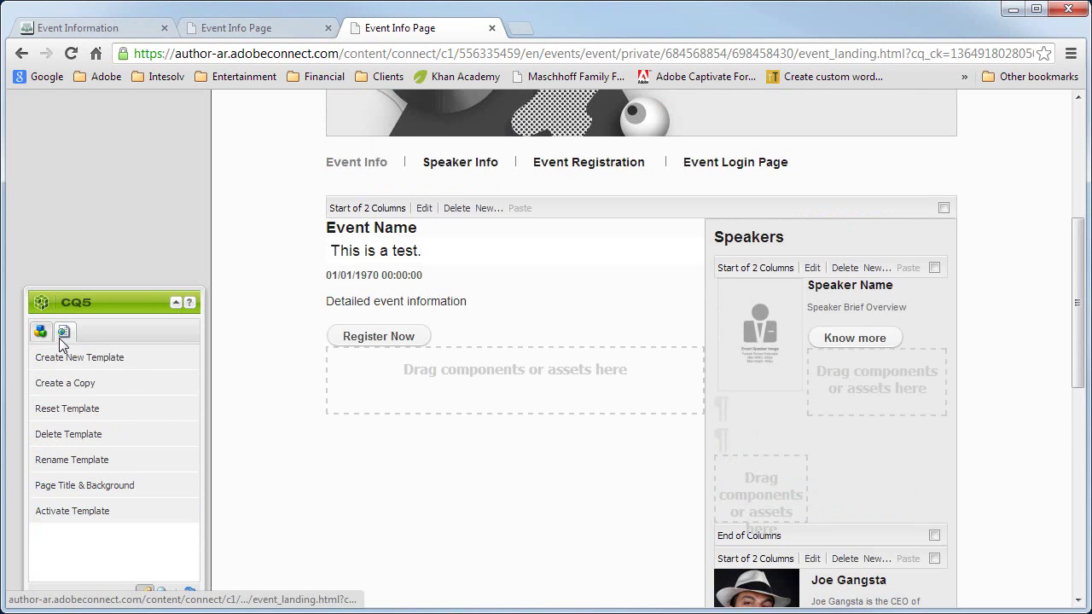
click(73, 512)
click(504, 344)
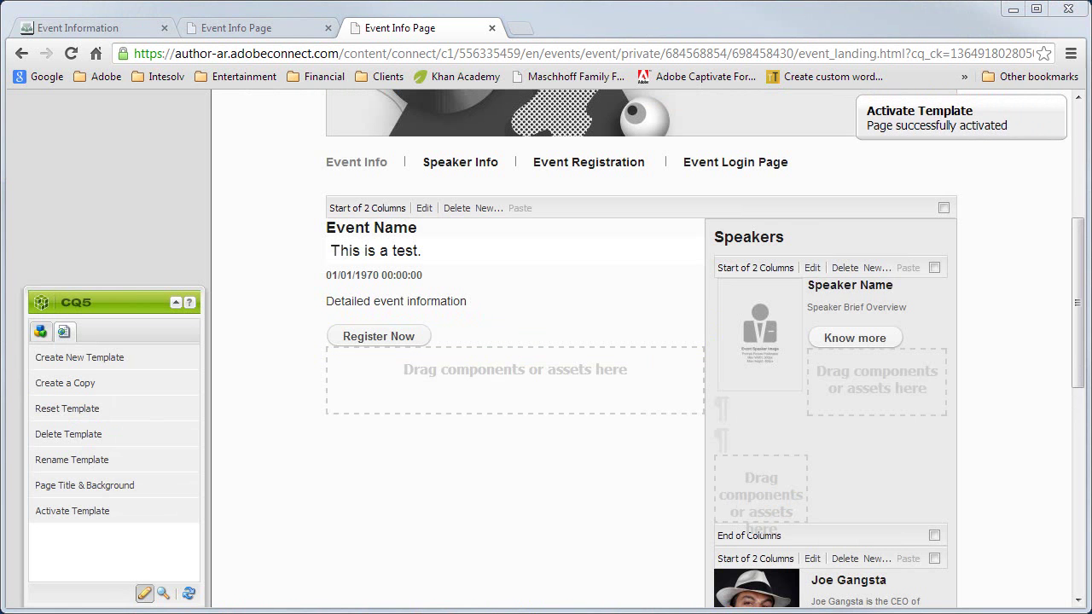
click(244, 30)
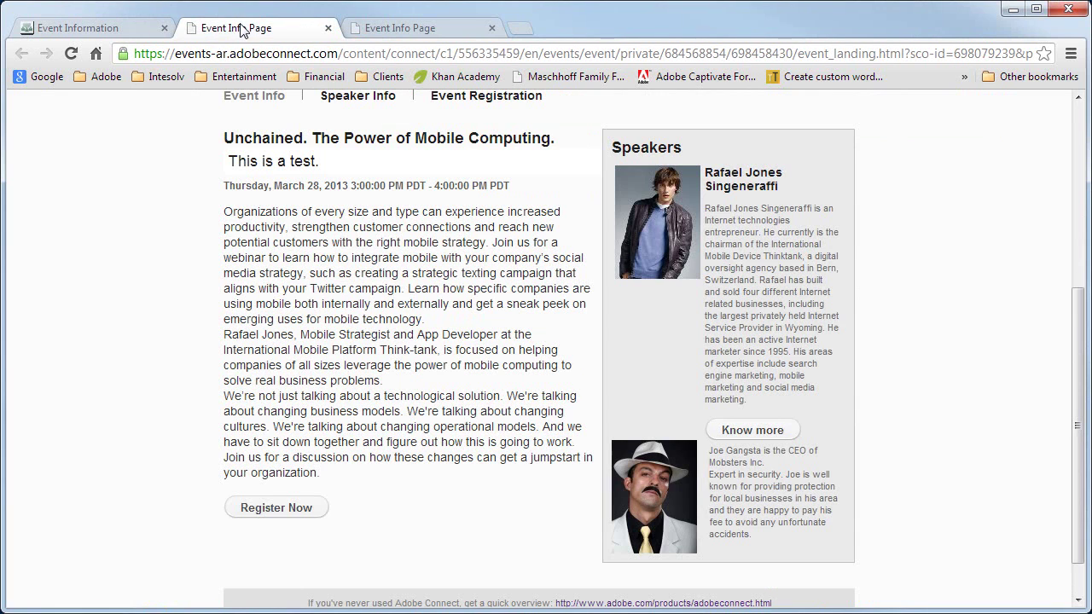
click(70, 54)
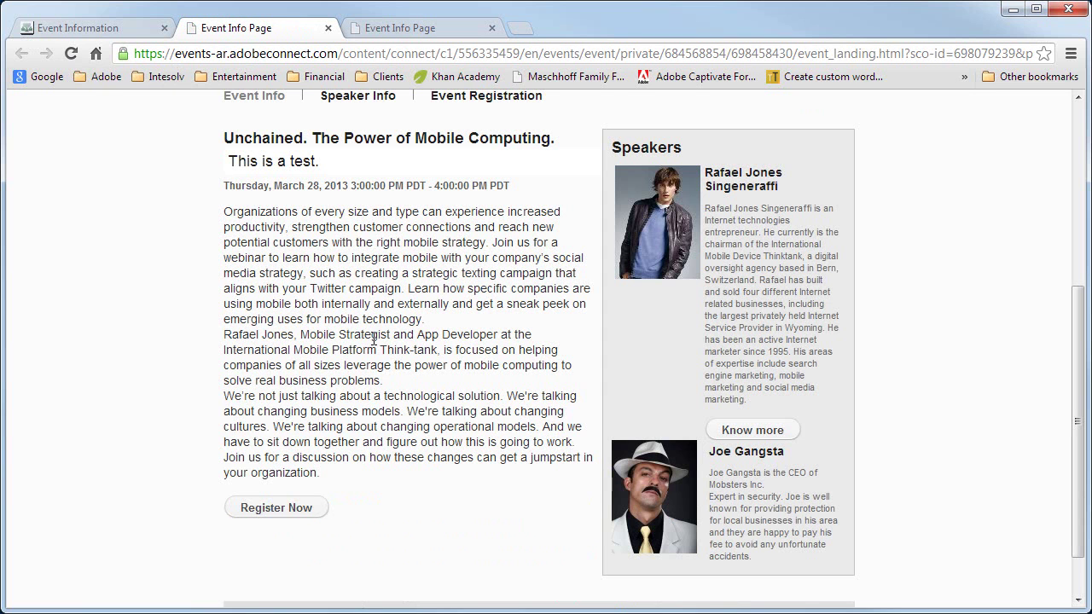
Return to the template and insert another 2 Columns component directly below the second speaker's columns.
click(401, 29)
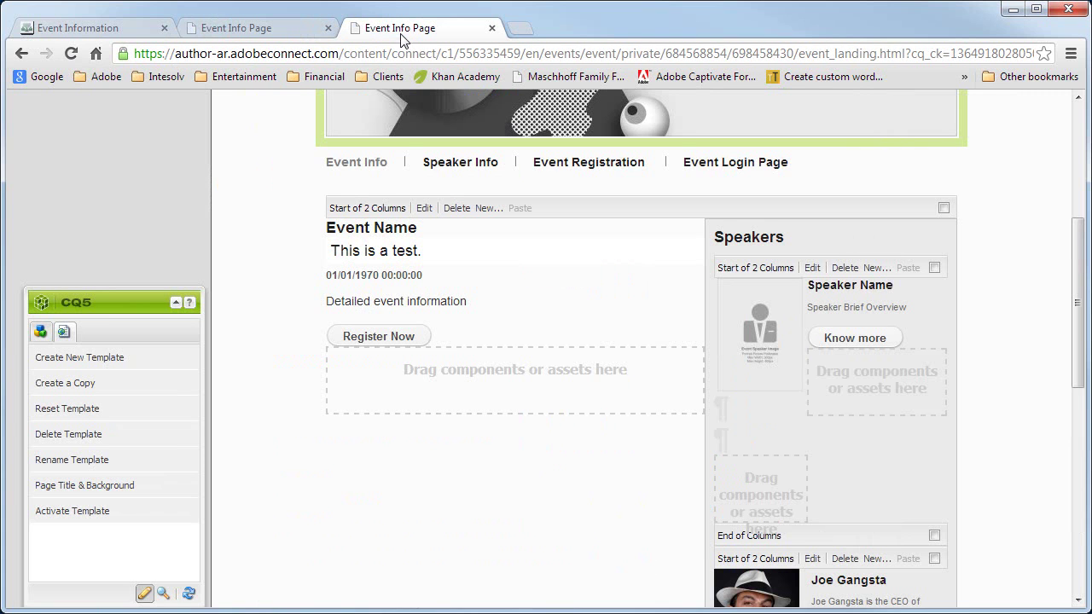
scroll(1084, 365, down, 6)
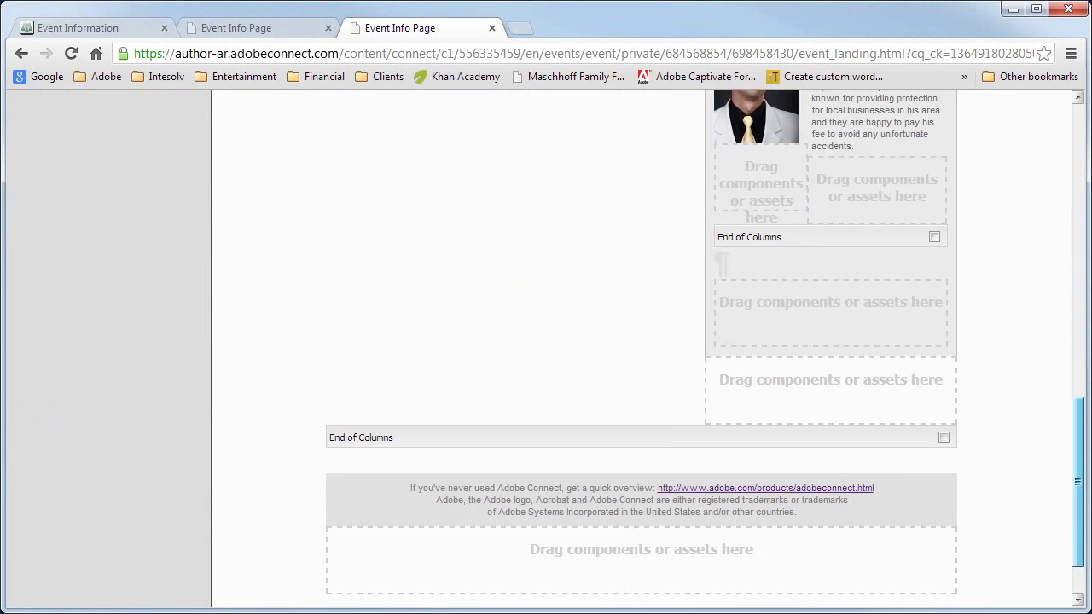
drag(1082, 507, 1079, 419)
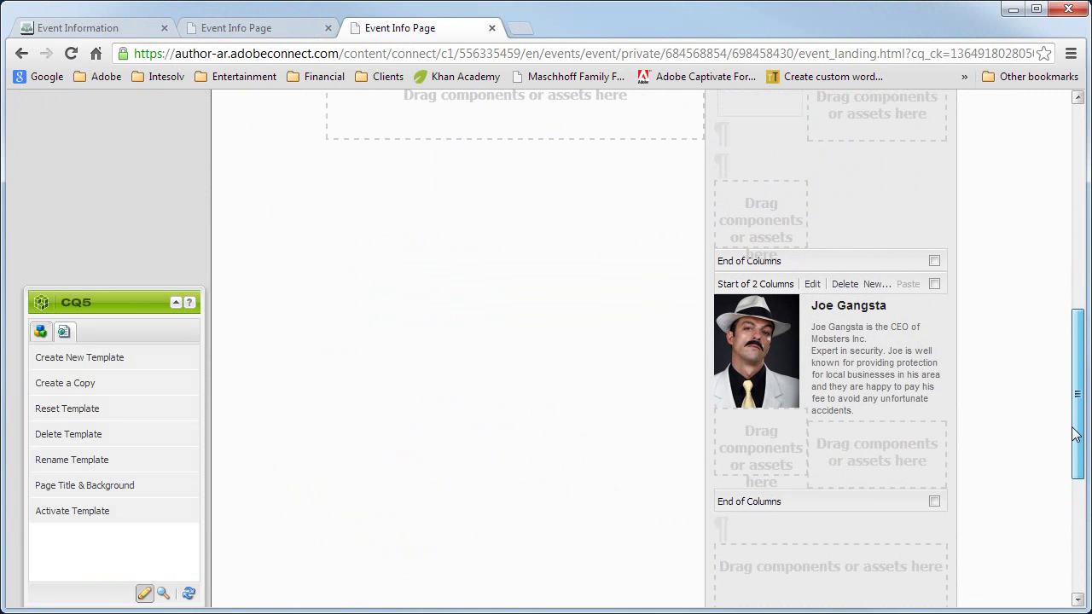
click(40, 332)
click(67, 573)
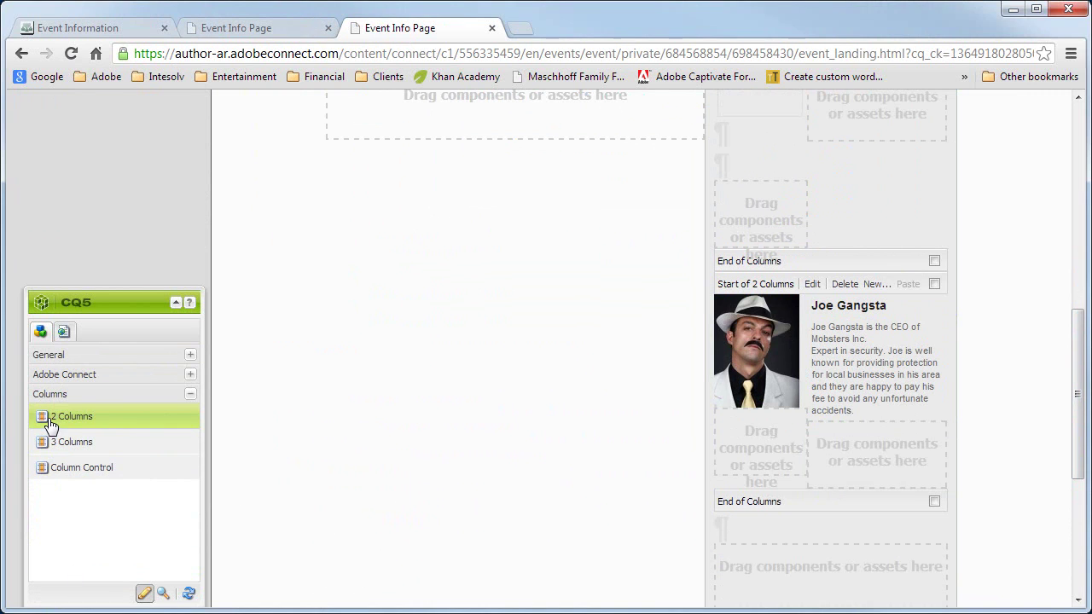
drag(49, 418, 804, 514)
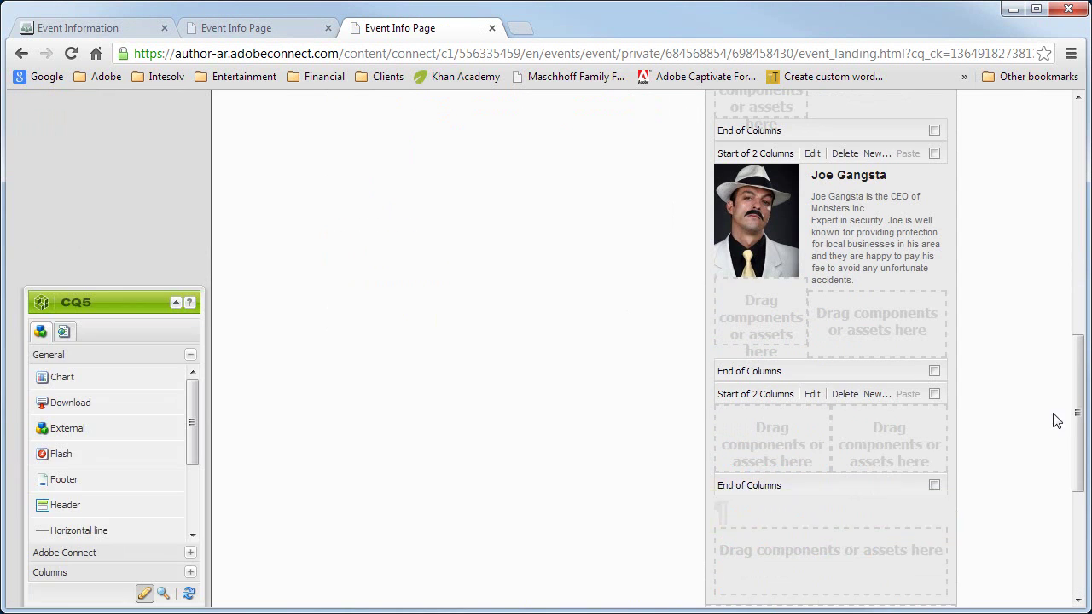
Set the column layout of the new empty columns to 2 Columns (40%, 60%).
click(813, 394)
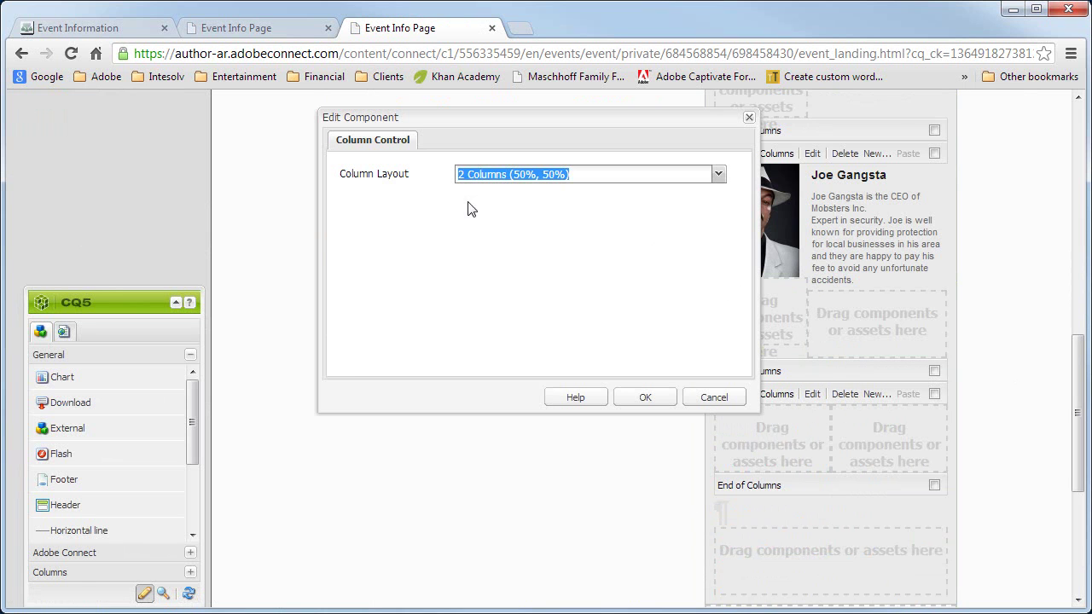
click(719, 175)
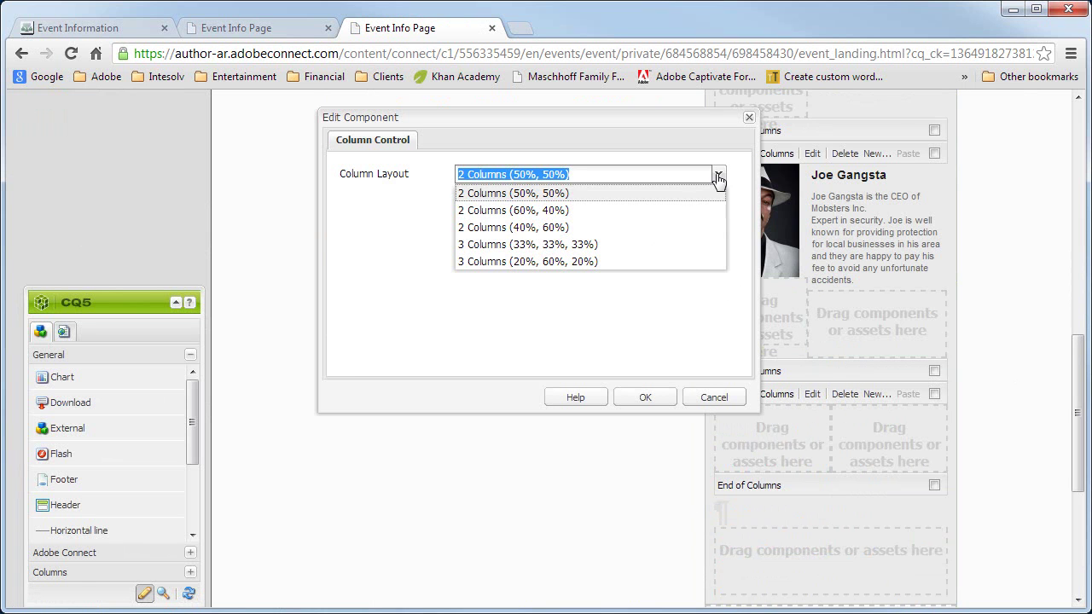
click(550, 227)
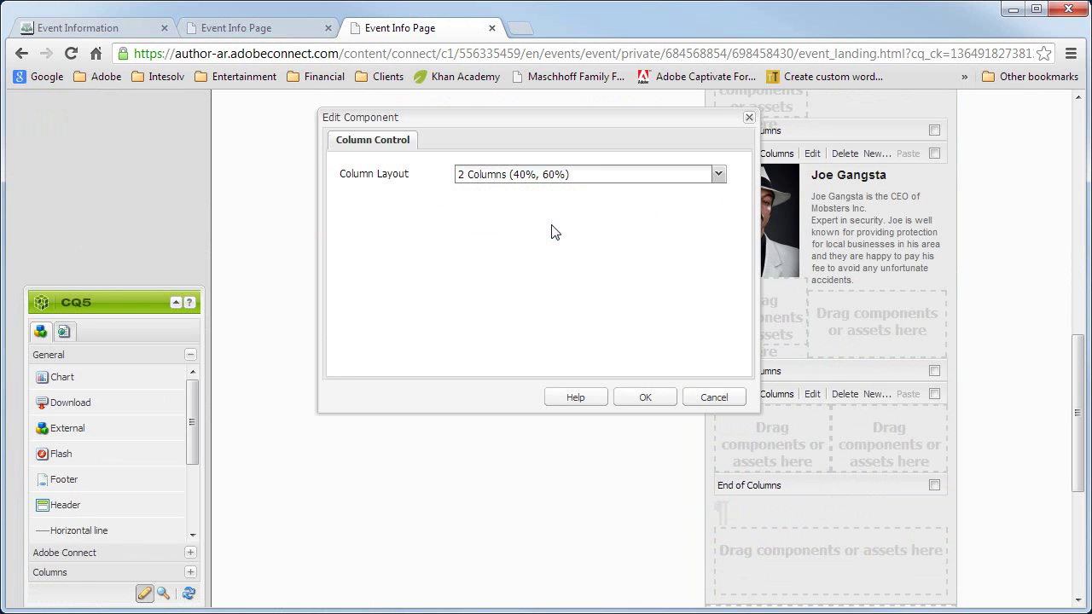
click(642, 397)
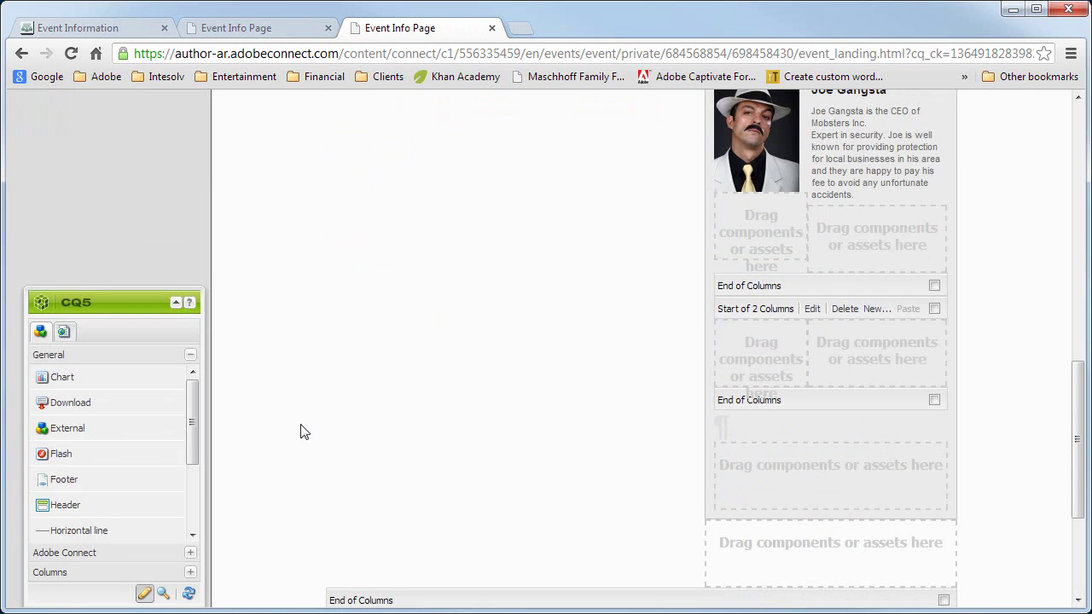
Insert an Image component into the narrow column of the third speaker's empty columns and set its width to 100 px.
click(195, 517)
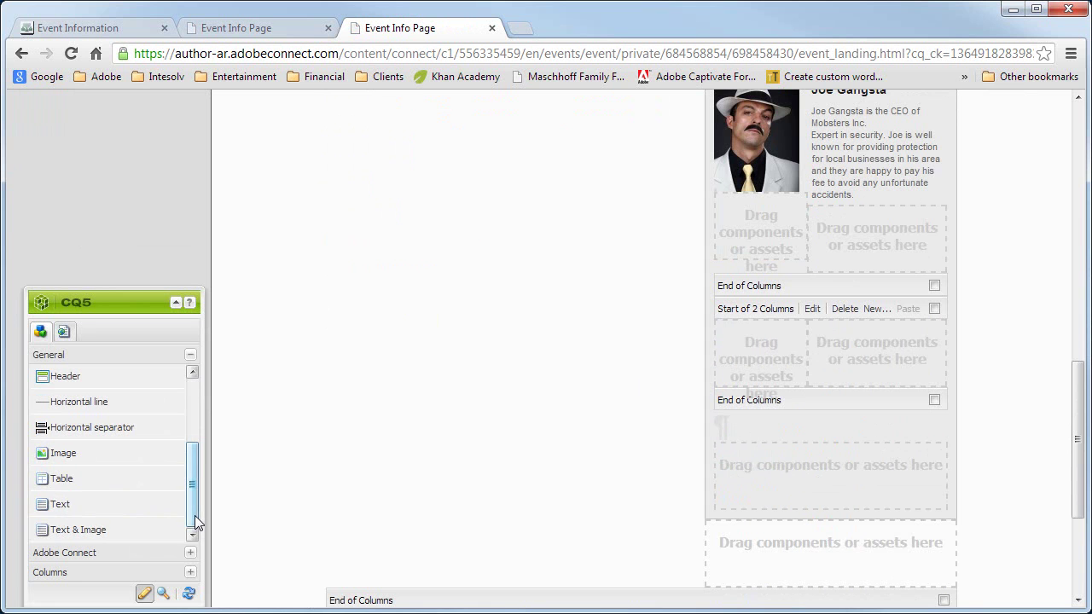
drag(48, 456, 755, 340)
double_click(754, 341)
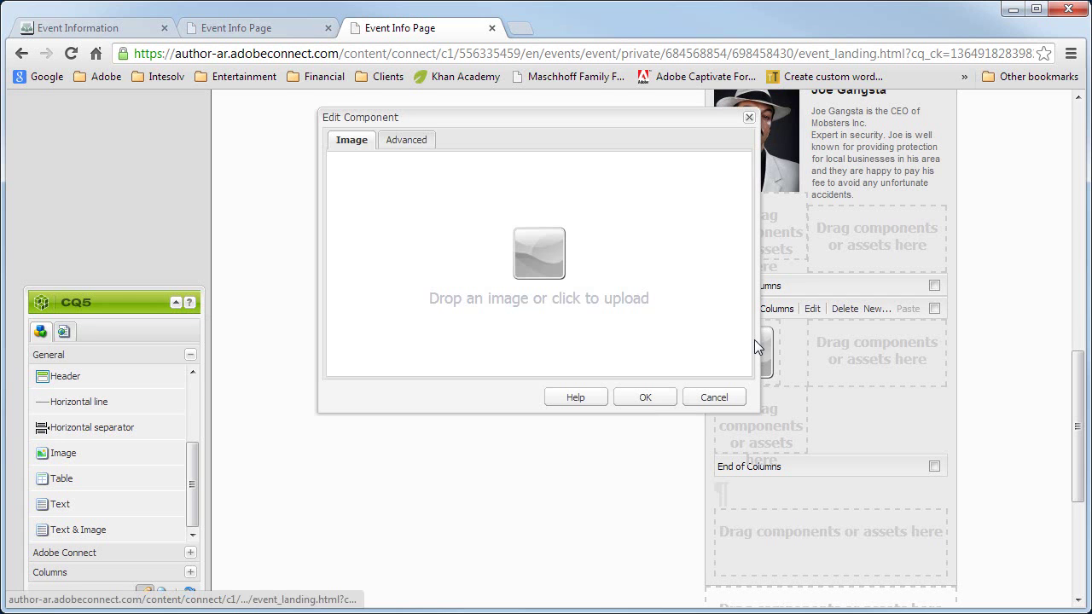
click(402, 141)
click(477, 340)
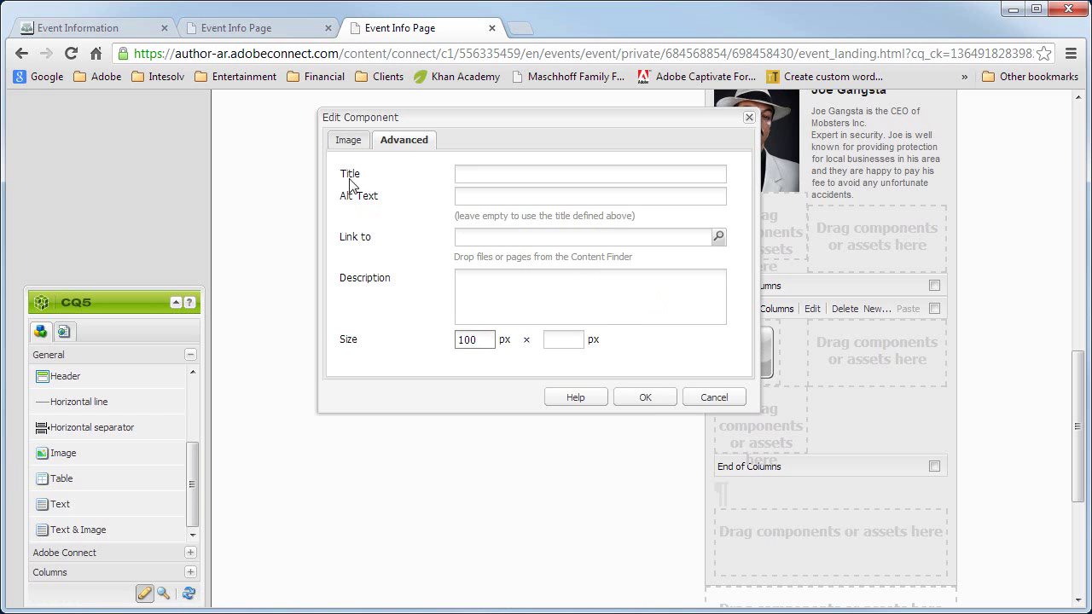
Upload the smiling young woman's portrait to the new image component and save it.
click(348, 140)
click(542, 253)
double_click(183, 273)
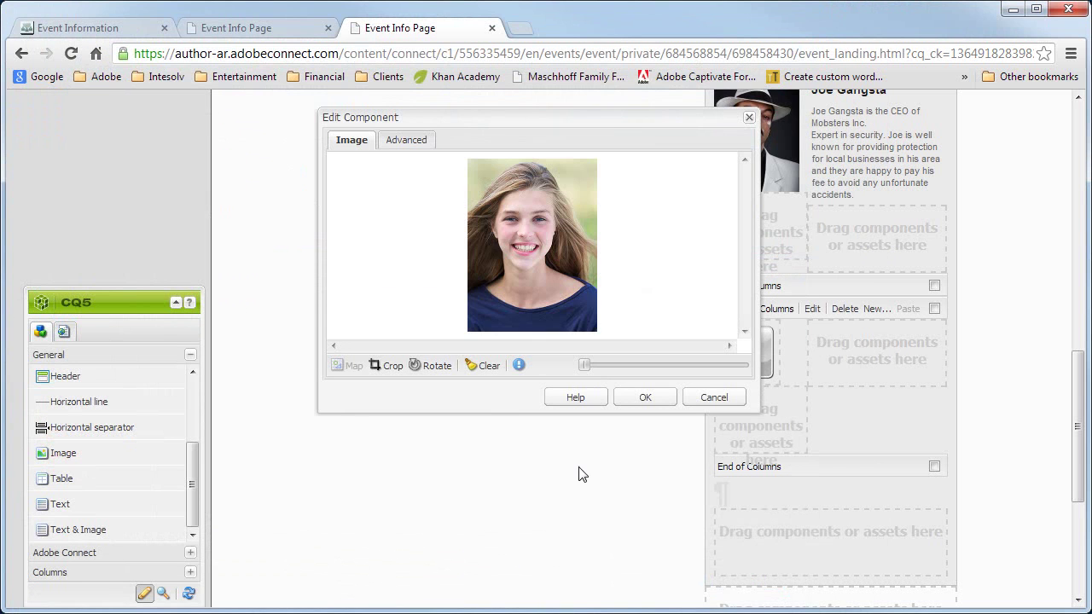
click(645, 398)
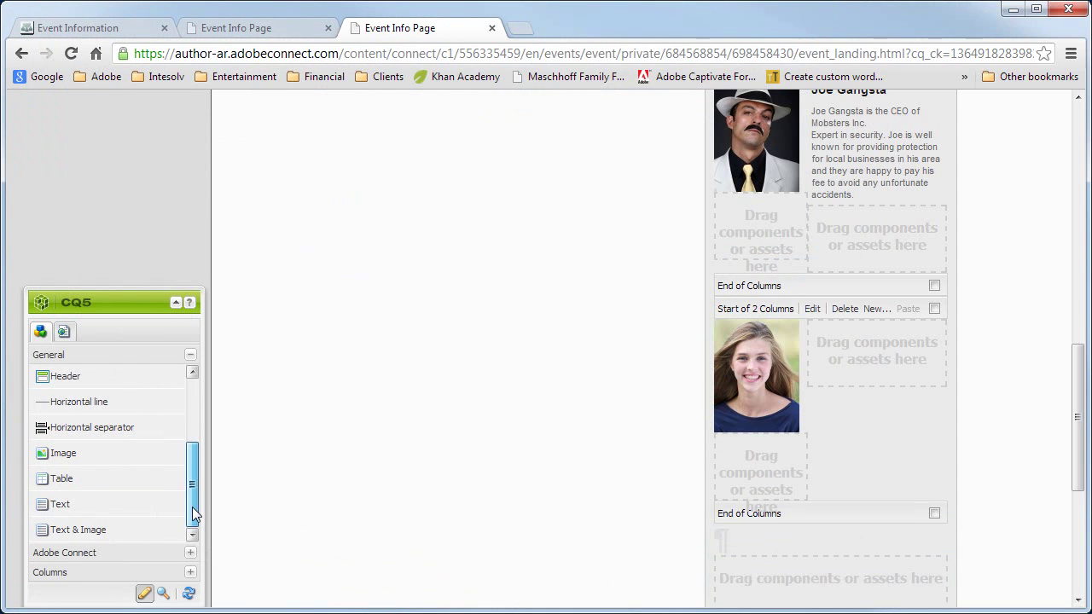
Insert a Text component in the wide column beside the woman's portrait and enter the third speaker's full name.
drag(60, 504, 849, 343)
double_click(850, 342)
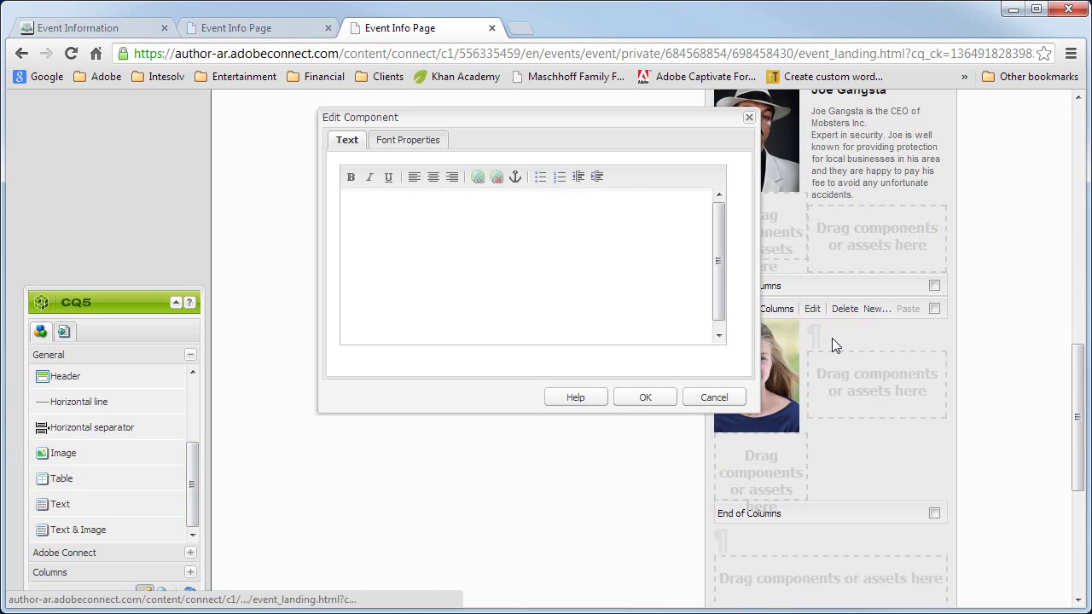
click(398, 210)
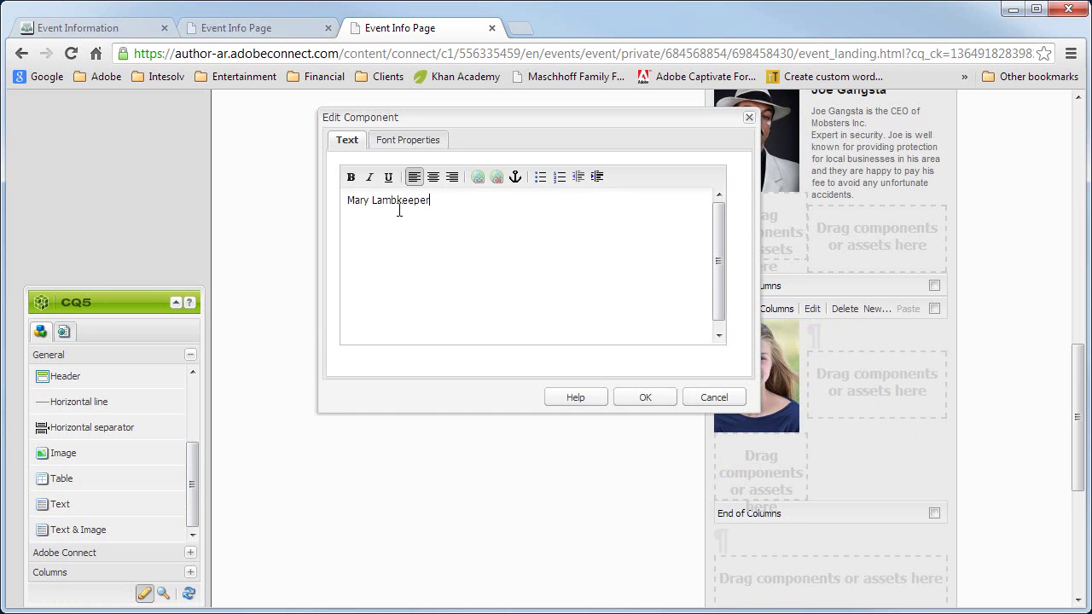
Give the third speaker's name text background color eaeaea and font size 14.
click(442, 140)
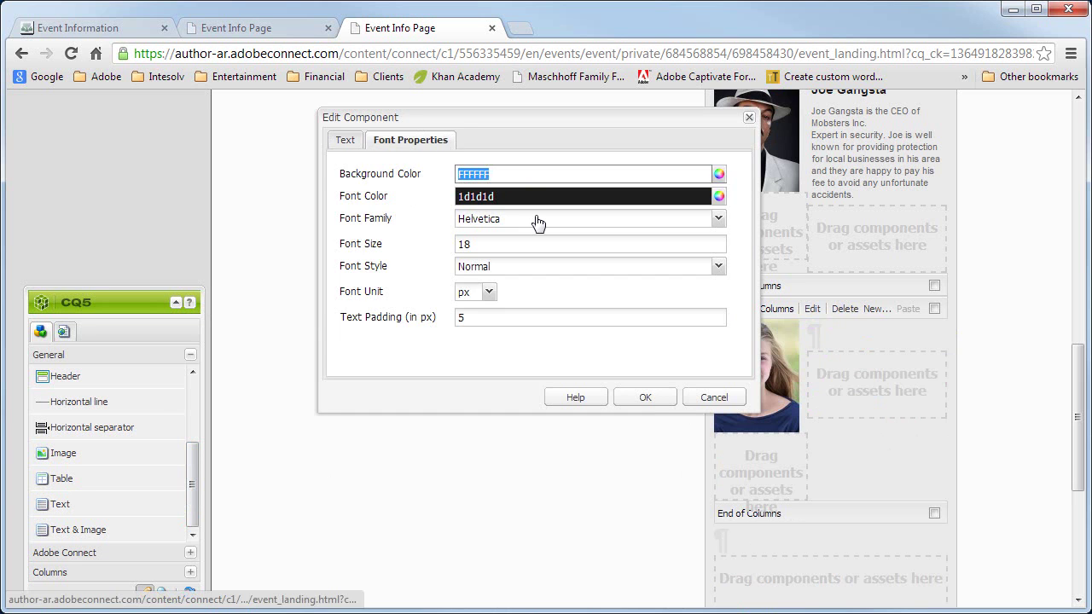
text(er)
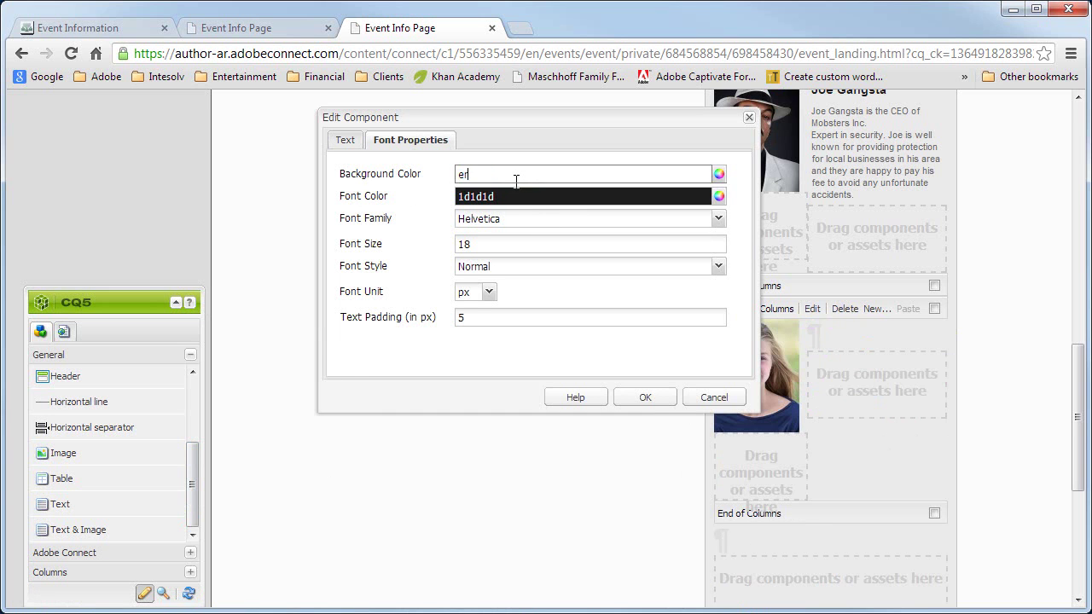
text(eaea)
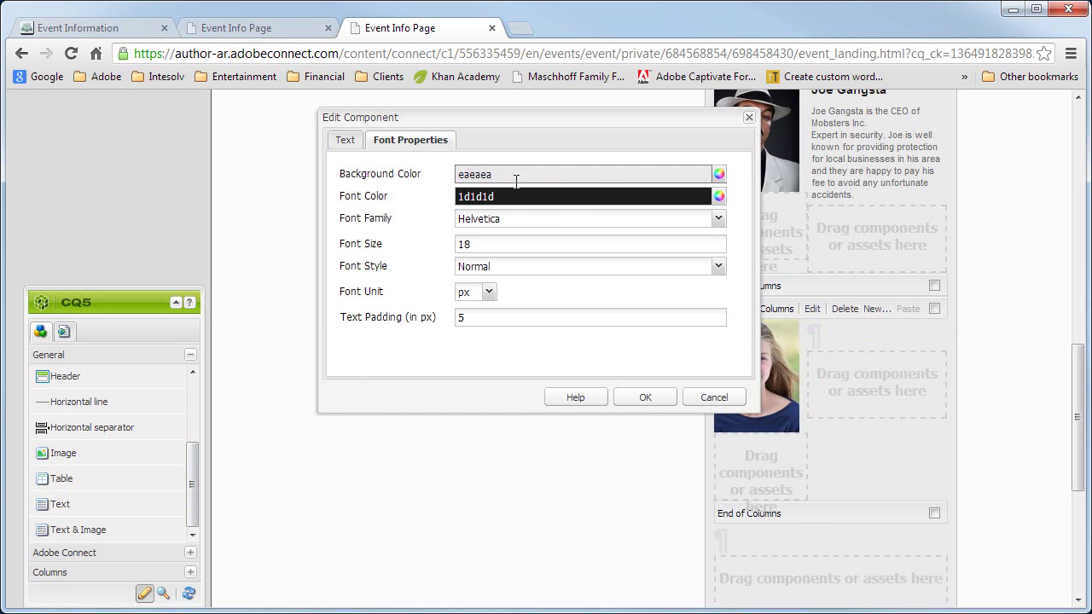
key(Tab)
key(Tab)
key(Tab)
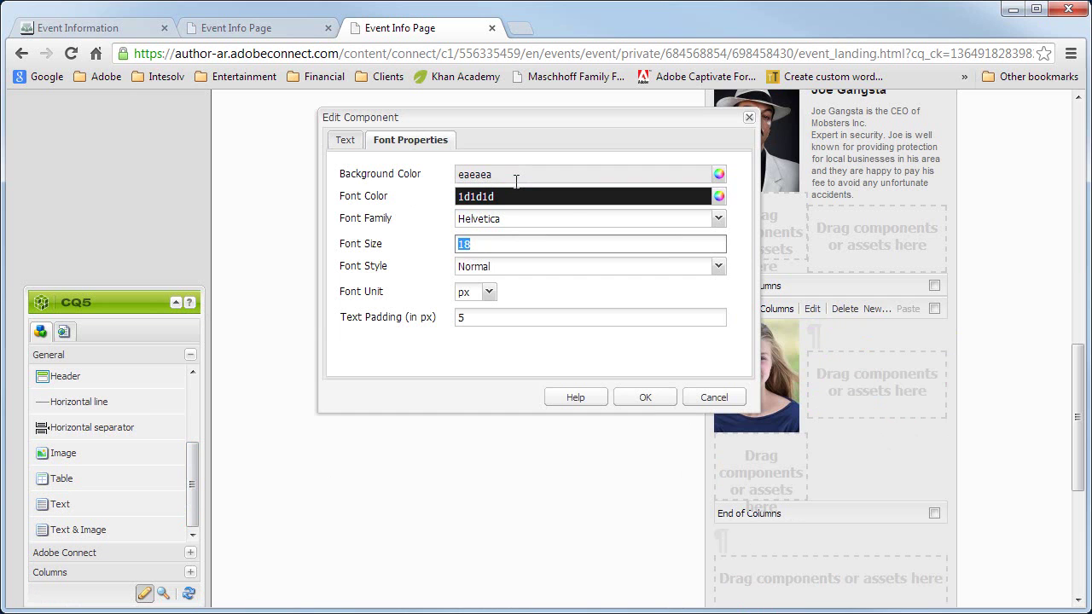
click(646, 401)
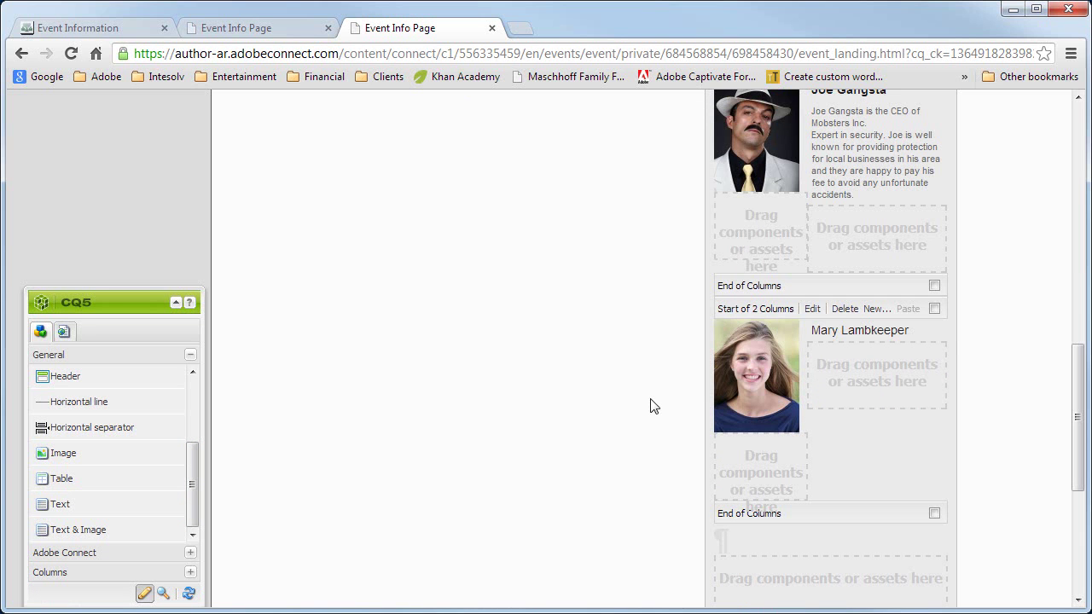
Make the third speaker's name bold.
double_click(864, 331)
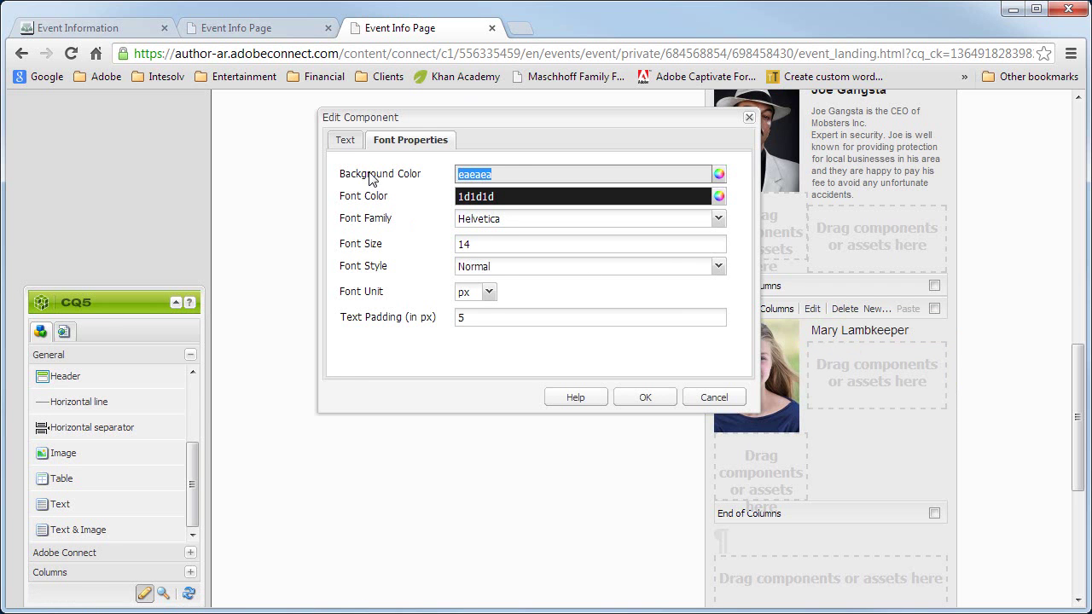
click(345, 140)
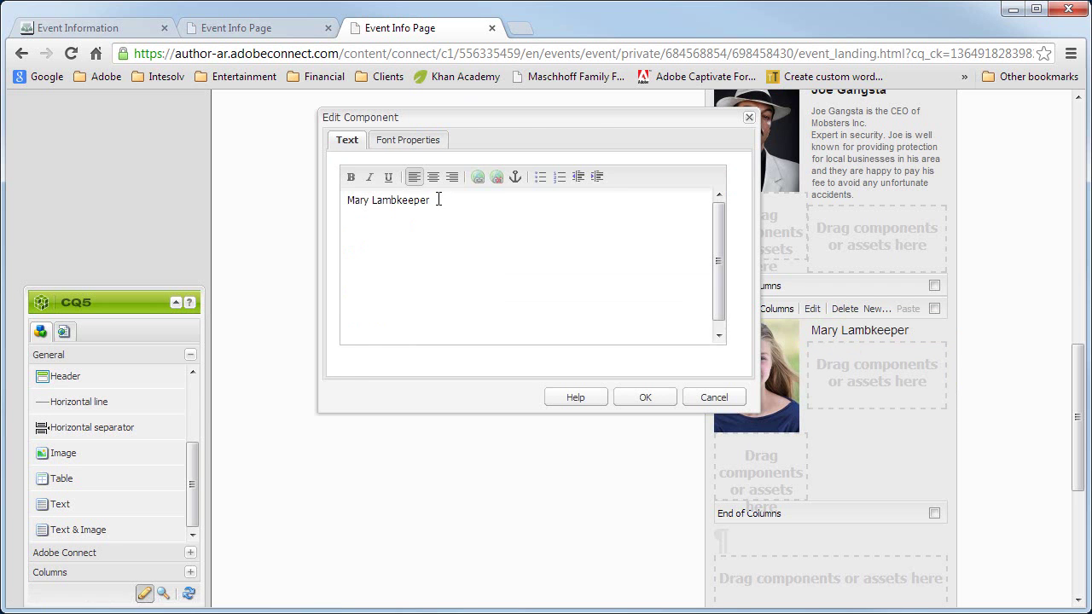
drag(427, 200, 317, 199)
click(351, 176)
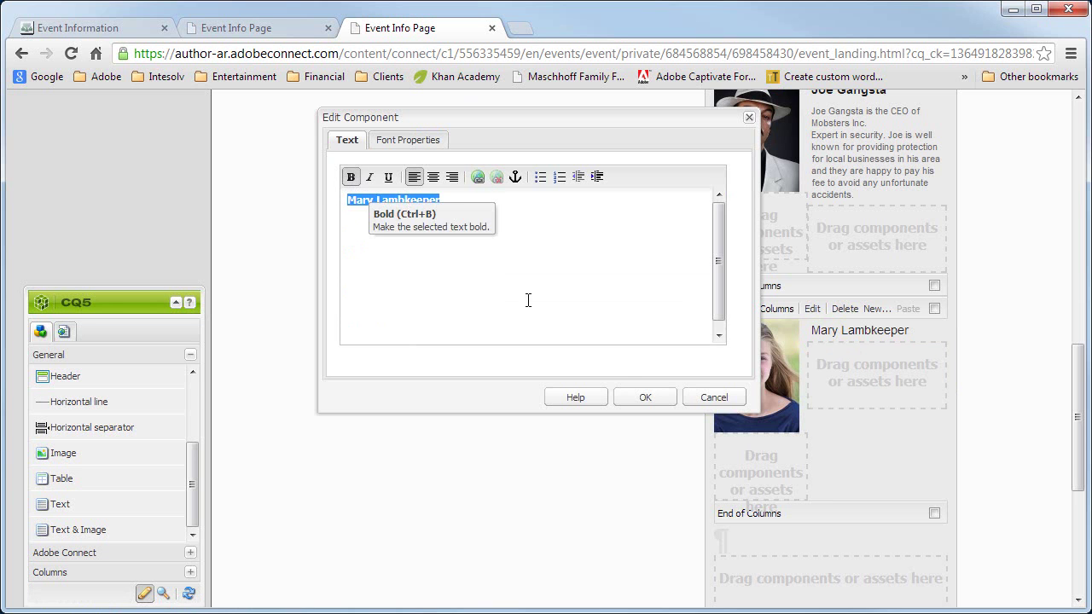
click(645, 398)
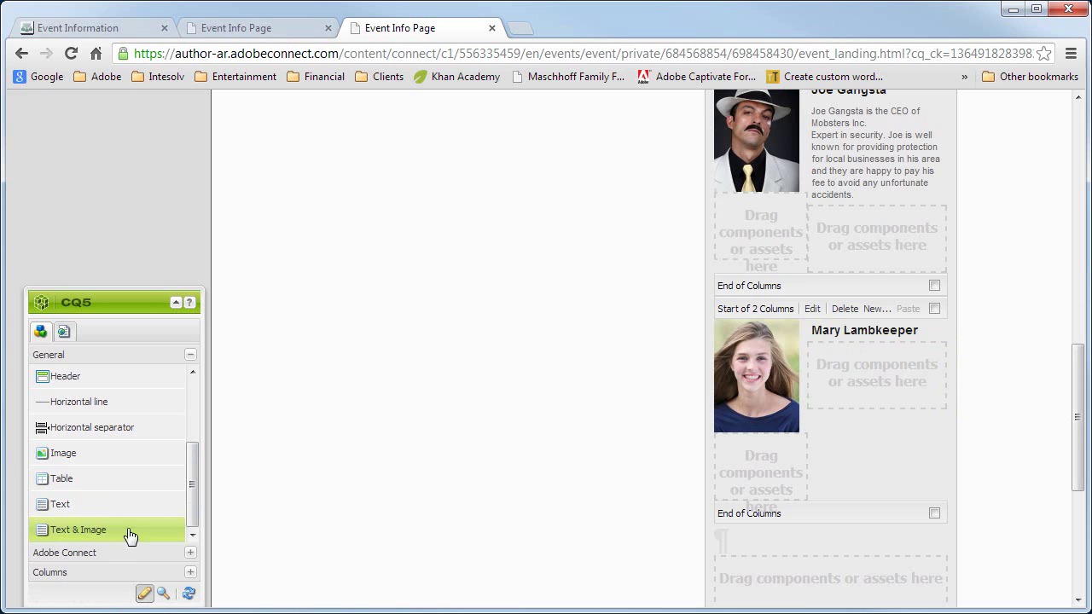
Insert a Text component below the third speaker's name, enter her short CTO biography, and remove the blank line above it.
drag(66, 504, 883, 348)
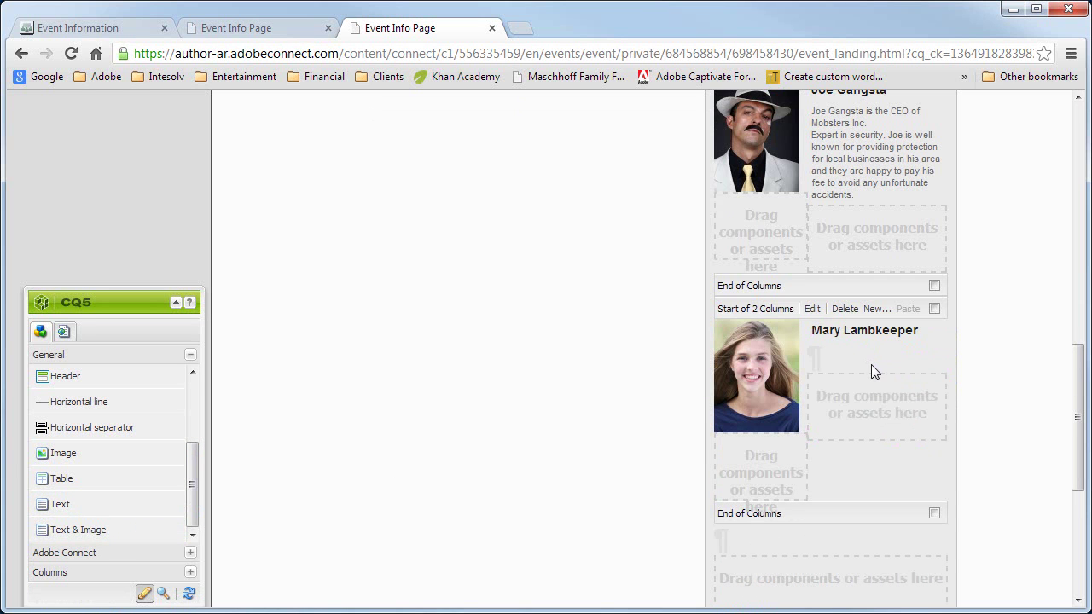
double_click(866, 364)
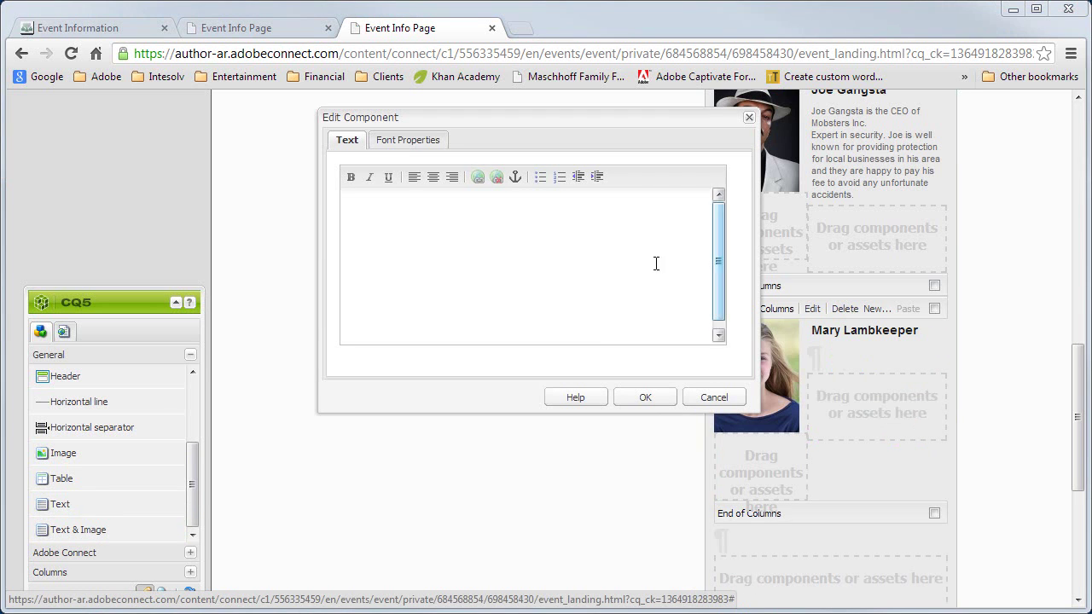
click(436, 245)
text(Mary Lambkeeper is the CTO of LittleLamb LLC of Massechussets Mary is known for building loyalty to the brand by means of Social Media. Her followers stick with her through thick and thin.)
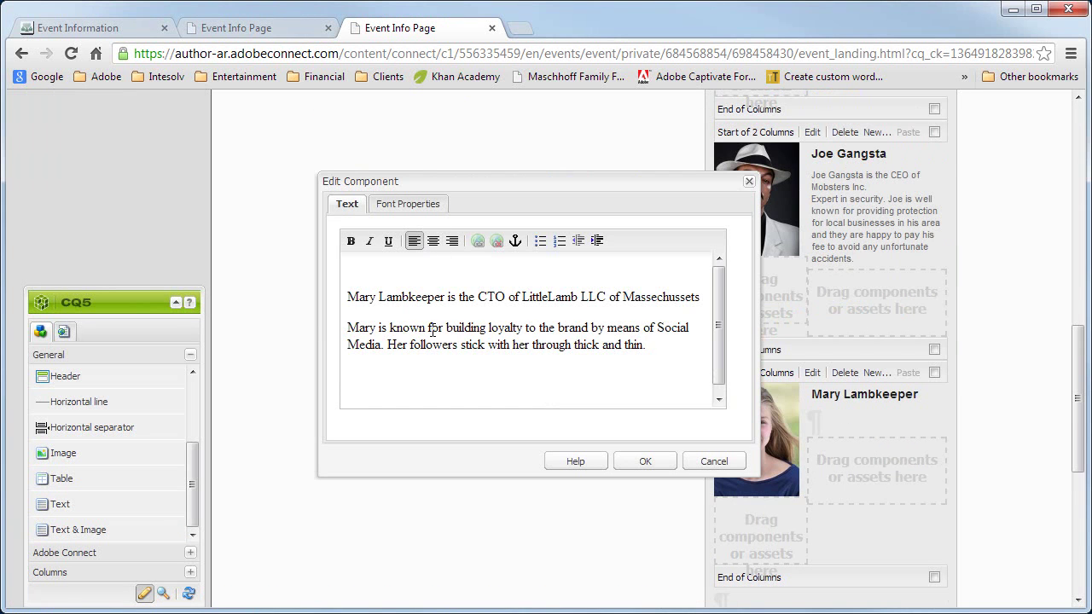
key(BackSpace)
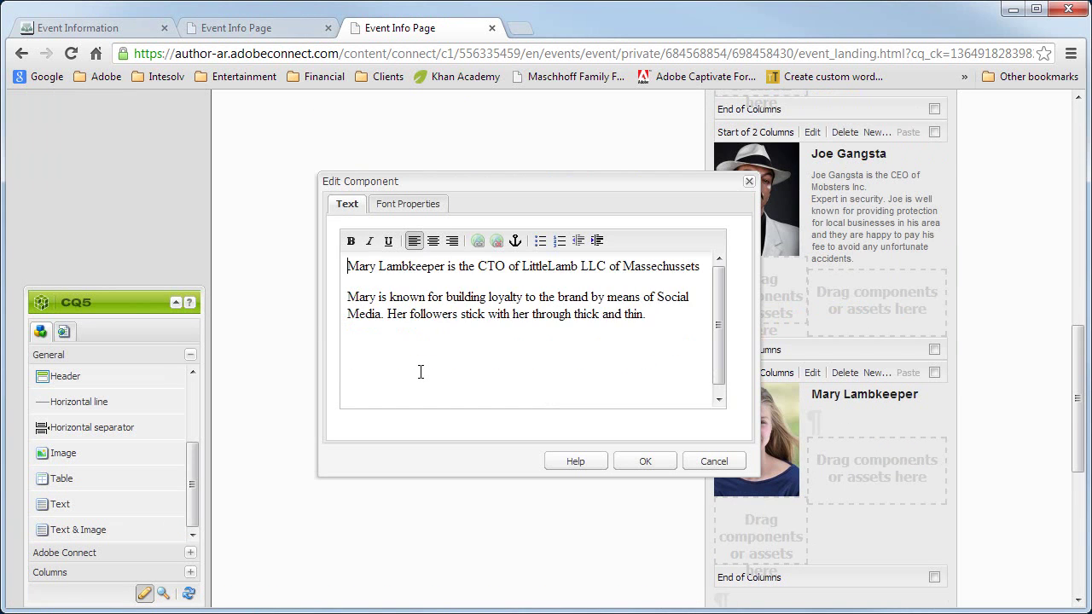
Format the third speaker's biography with background color eaeaea, font color 696969 and font size 11.
click(408, 213)
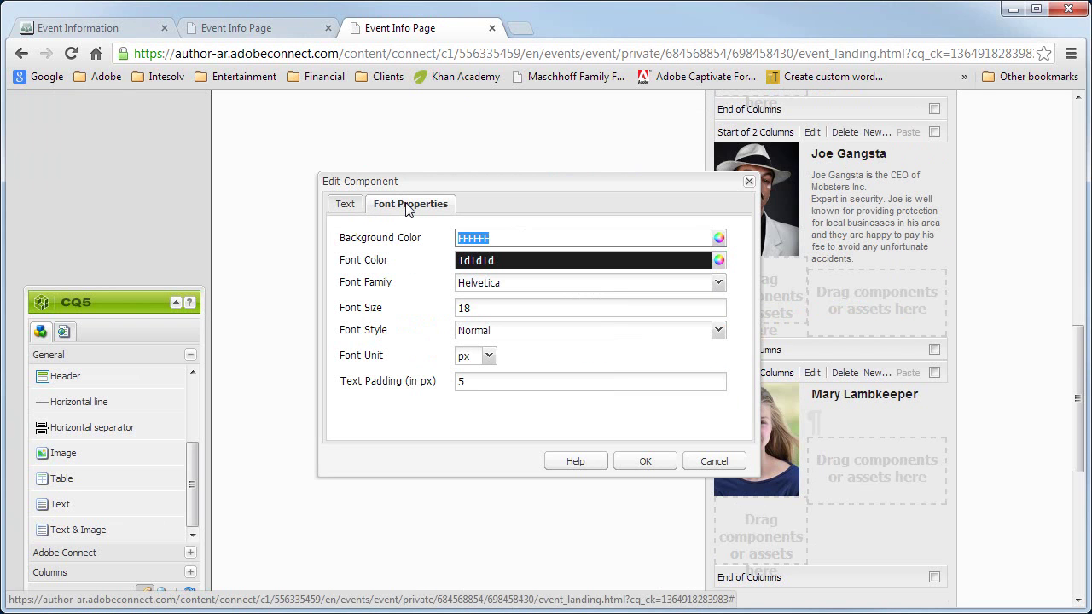
text(eaeaea)
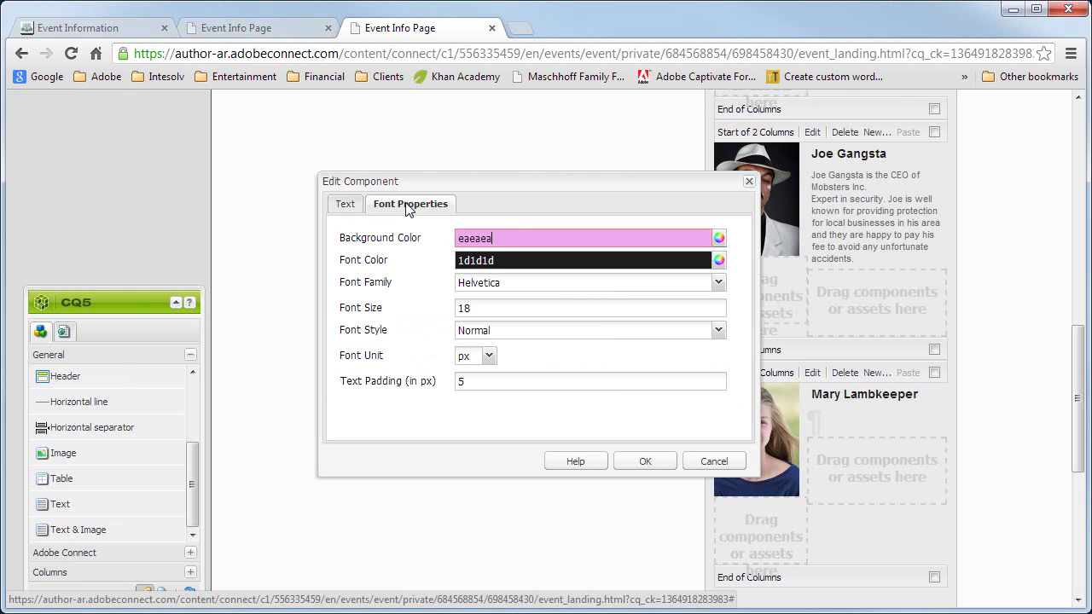
key(Tab)
text(696969)
key(Tab)
key(Tab)
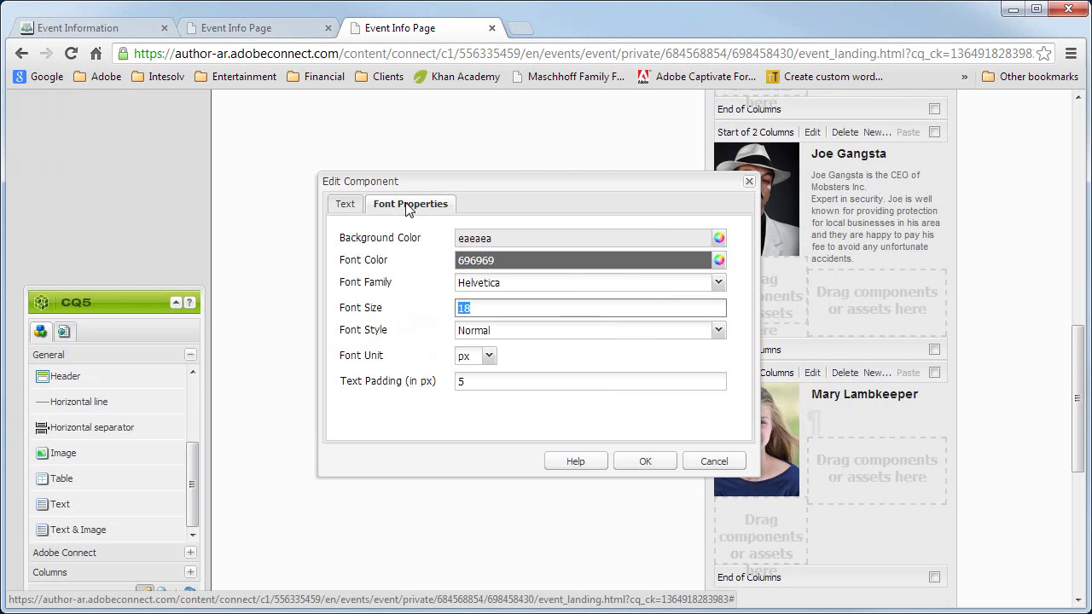
key(Tab)
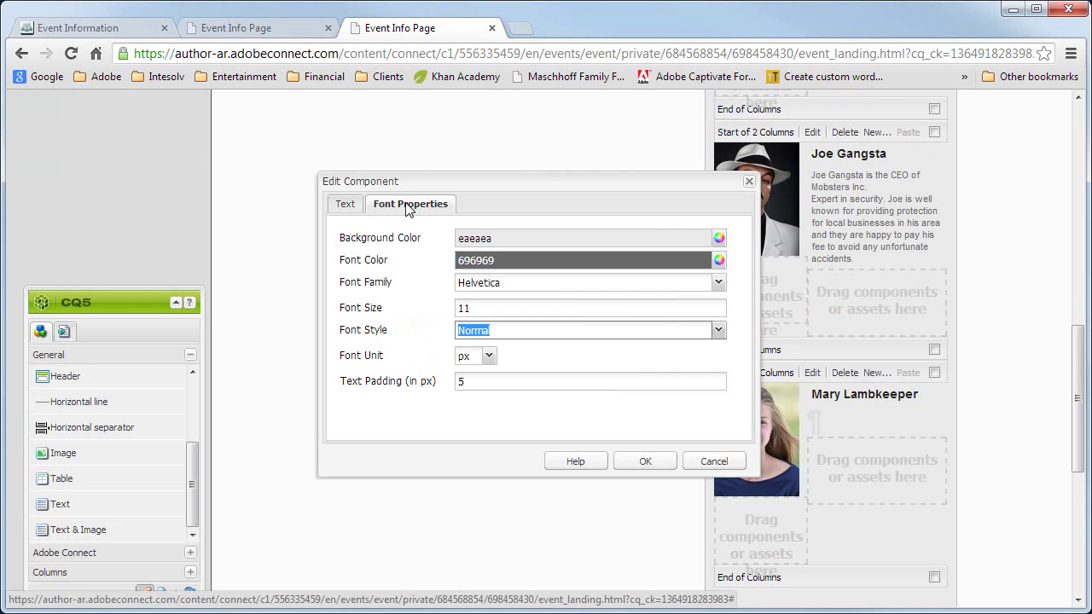
click(652, 462)
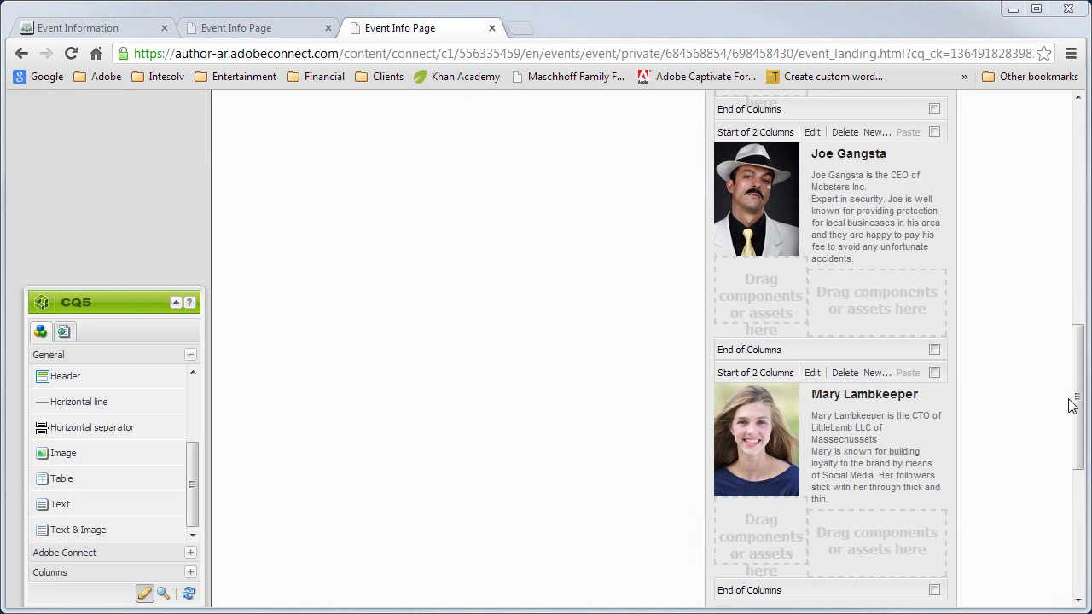
Move the Know more button from the first speaker's column to directly below the third speaker's columns.
drag(1080, 401, 1086, 342)
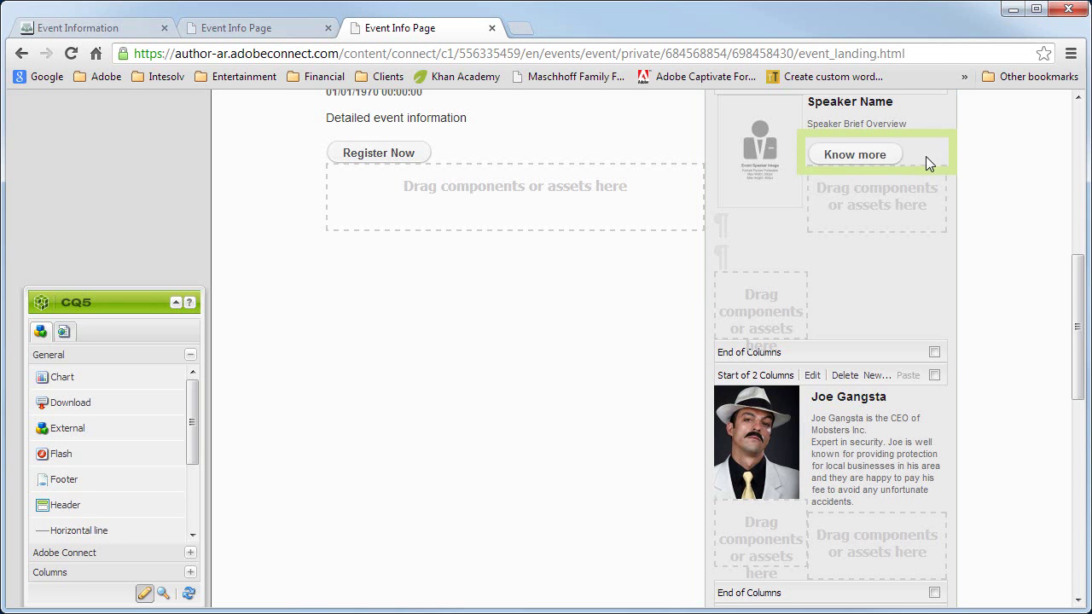
drag(954, 158, 846, 394)
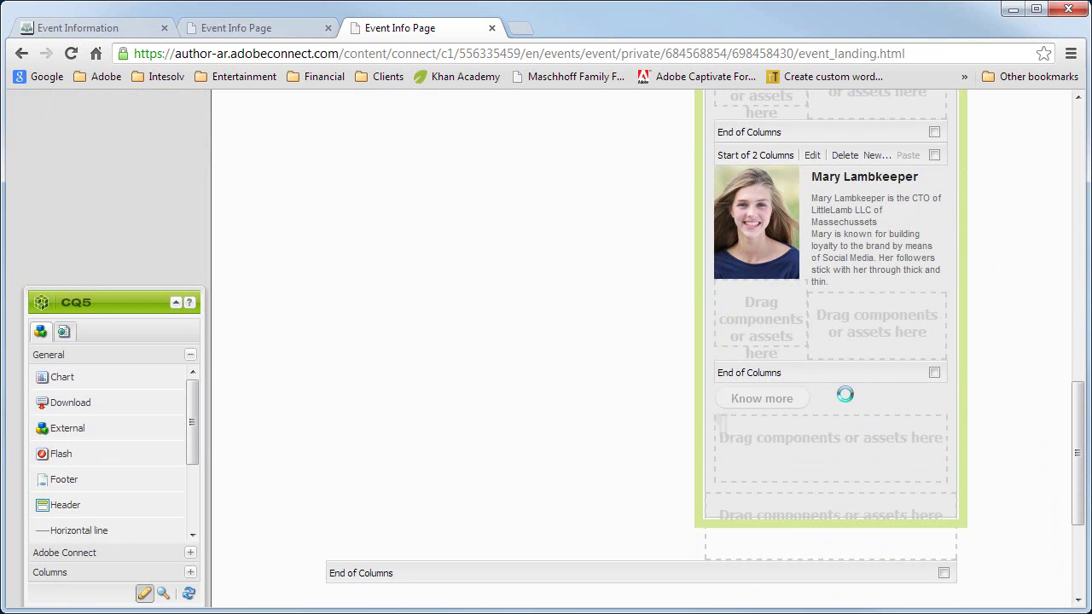
Activate the updated template and reload the live event page to check the alignment of all three speakers.
click(64, 331)
click(67, 512)
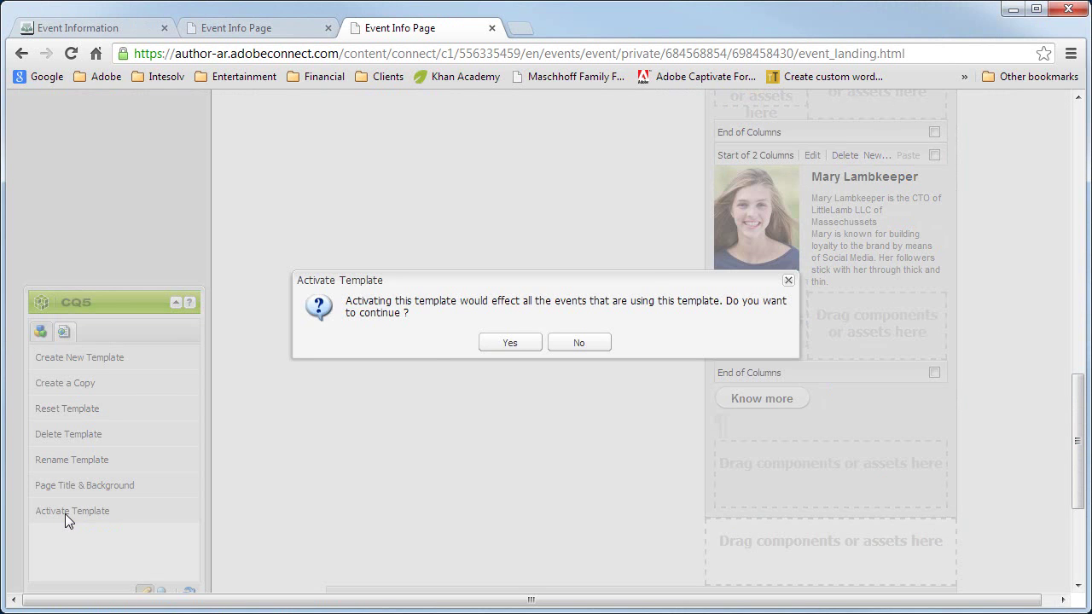
click(490, 344)
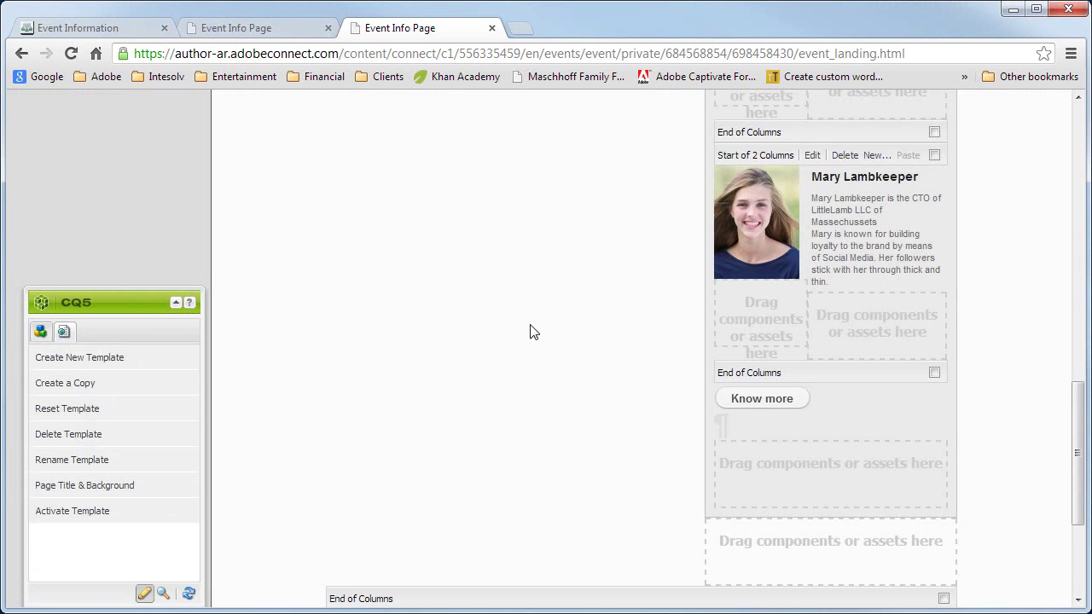
click(220, 28)
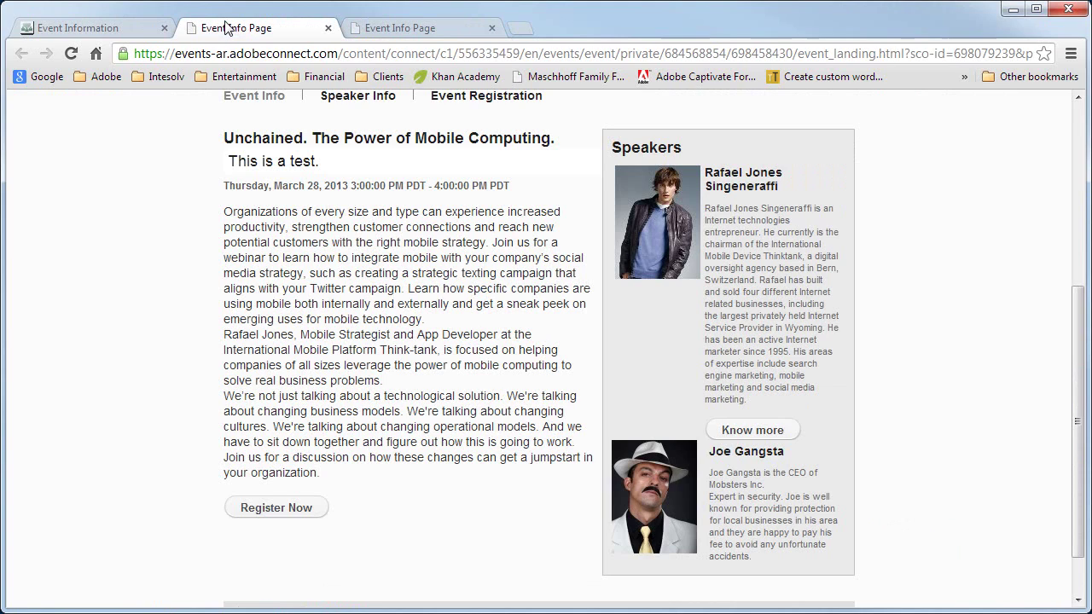
click(71, 54)
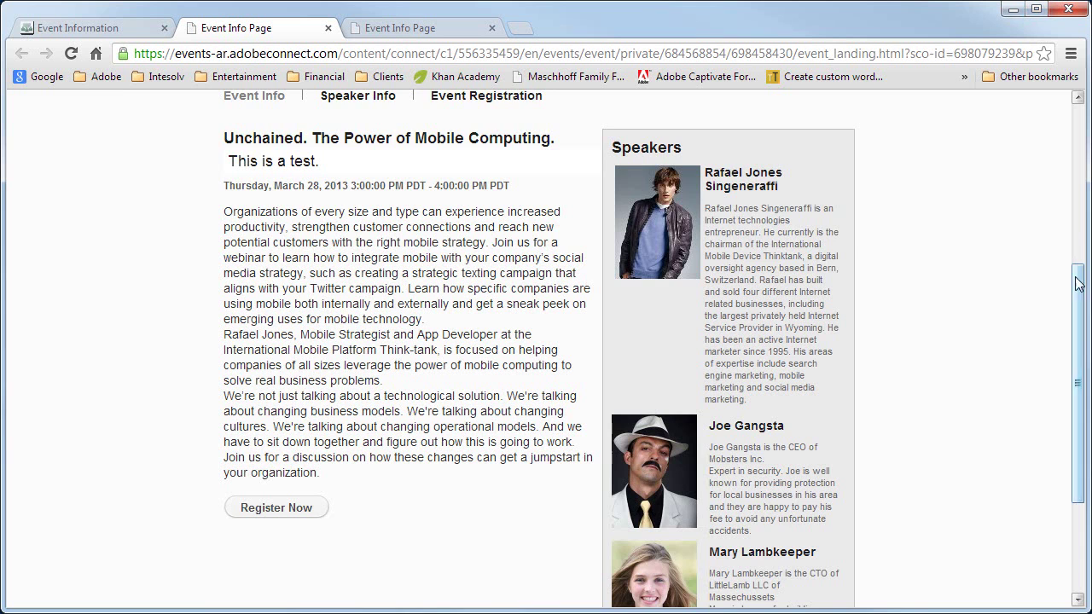
drag(1089, 282, 1089, 254)
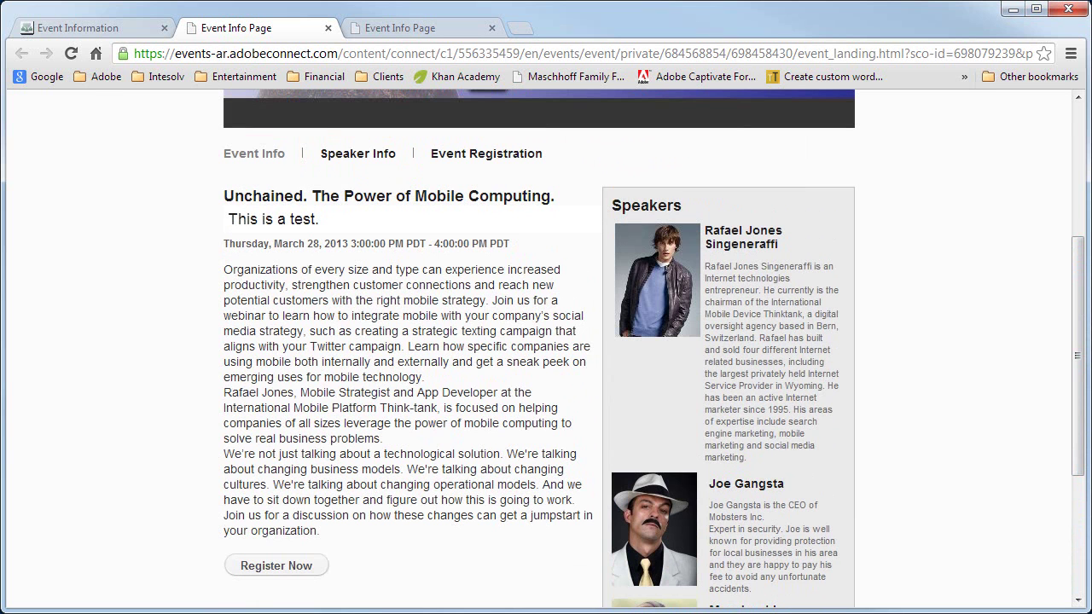
Return to the template and open its Speaker Info page to examine the speaker detail columns.
click(405, 30)
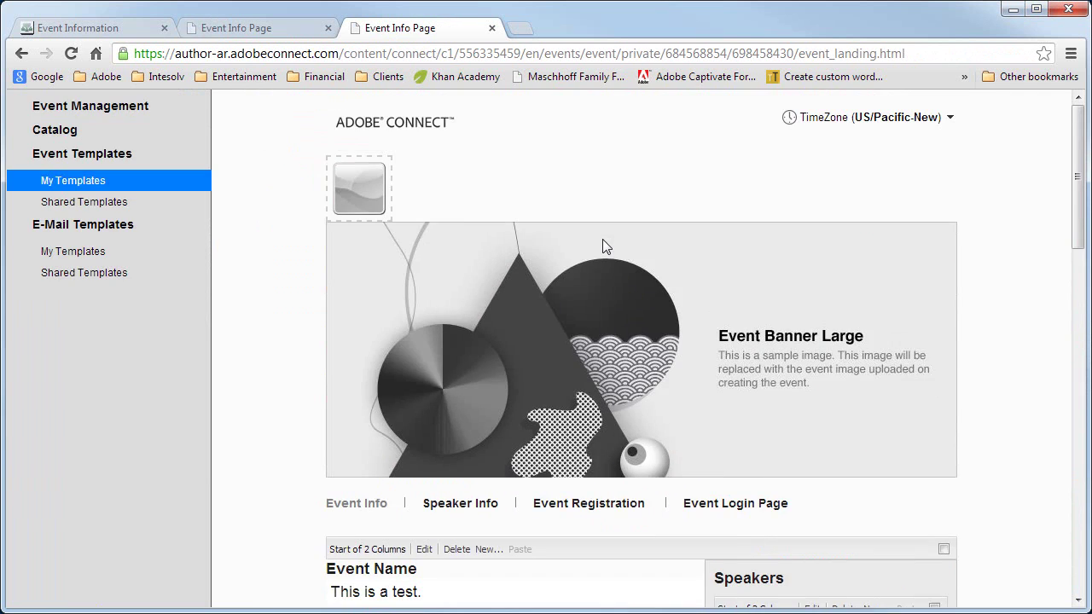
scroll(603, 246, down, 2)
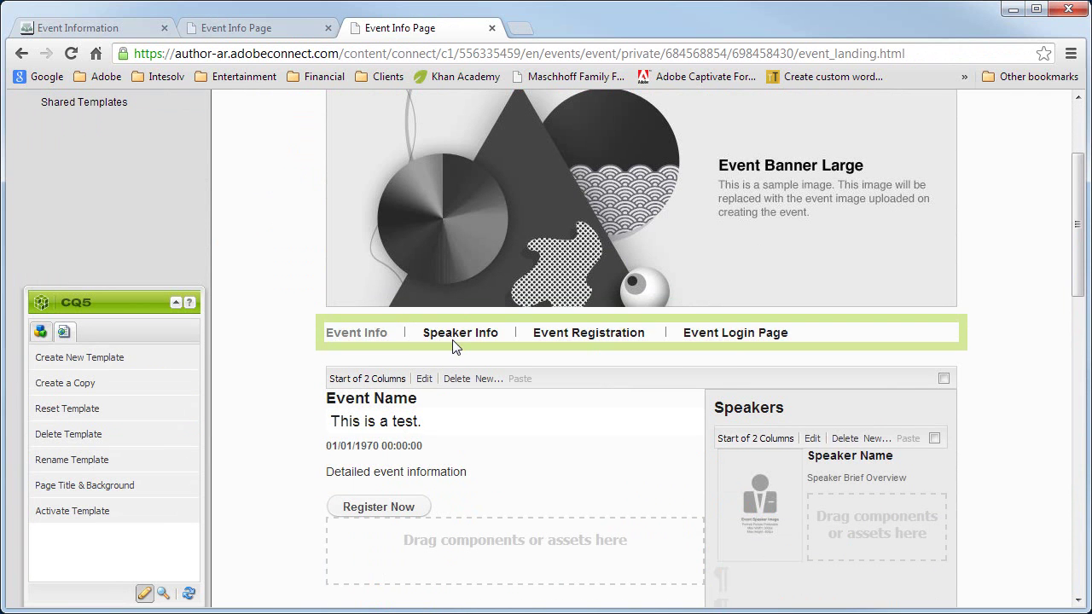
click(455, 335)
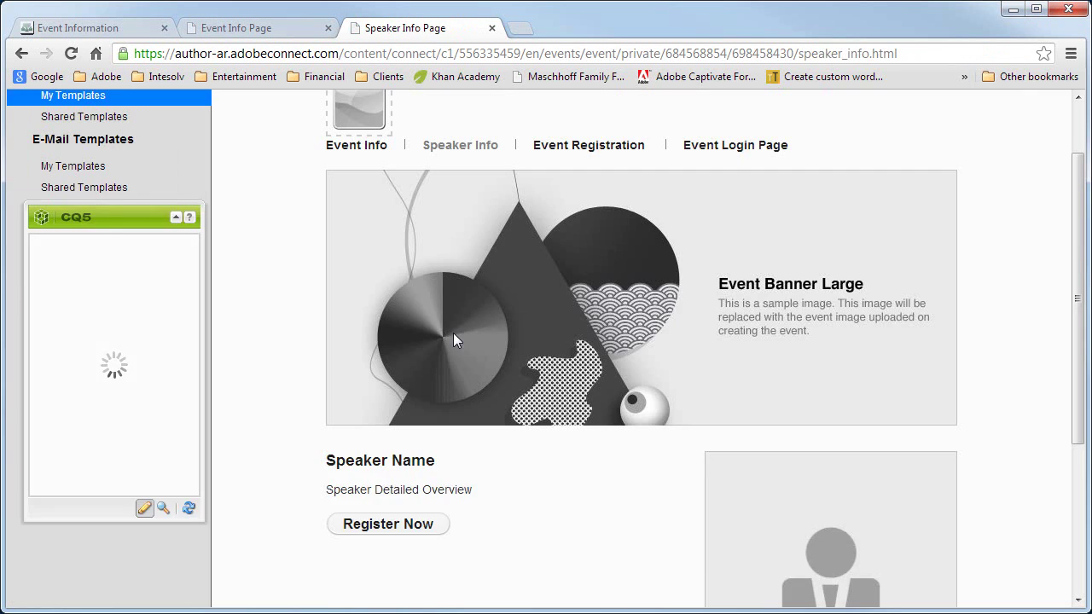
scroll(453, 333, down, 3)
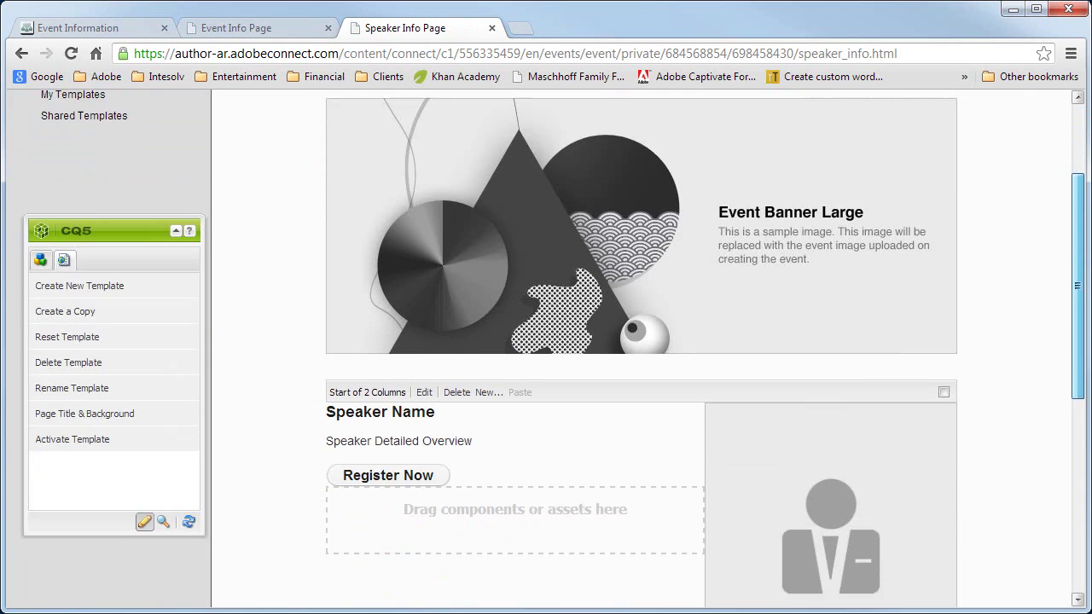
scroll(640, 341, down, 4)
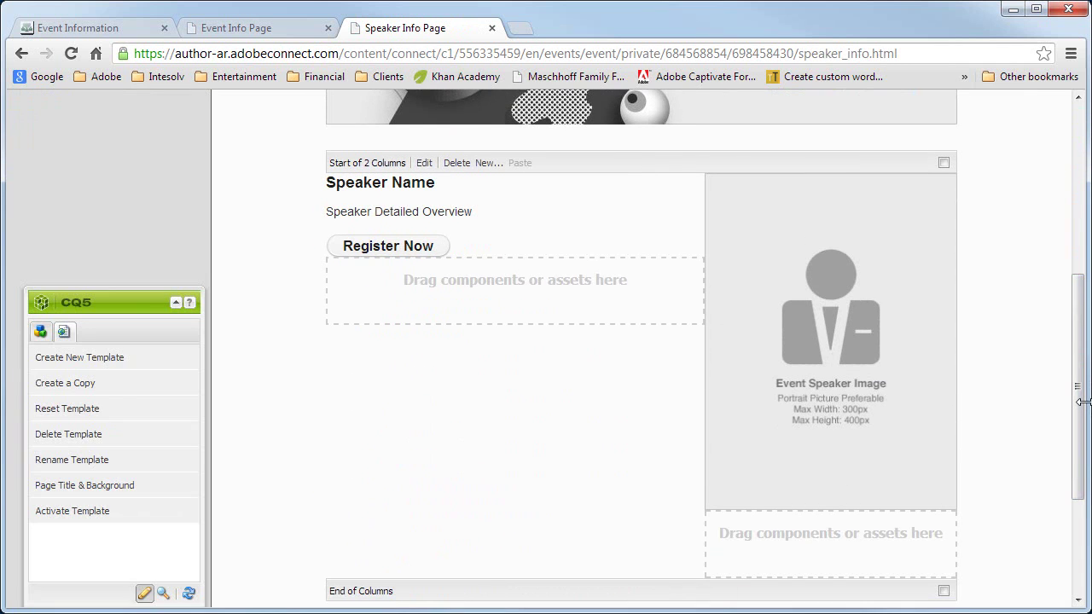